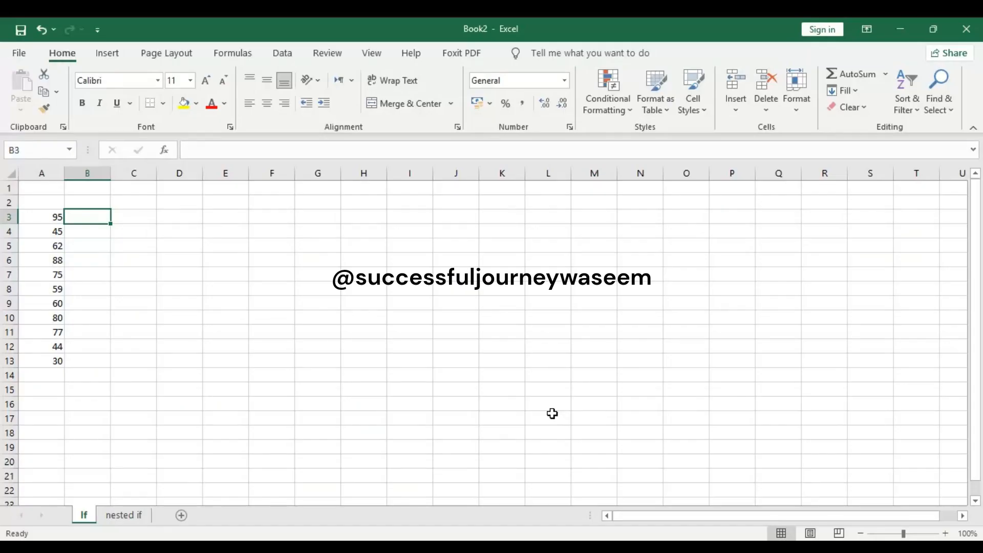
# Step: Look through the student marks in cells A3 to A13
pyautogui.press('Left')
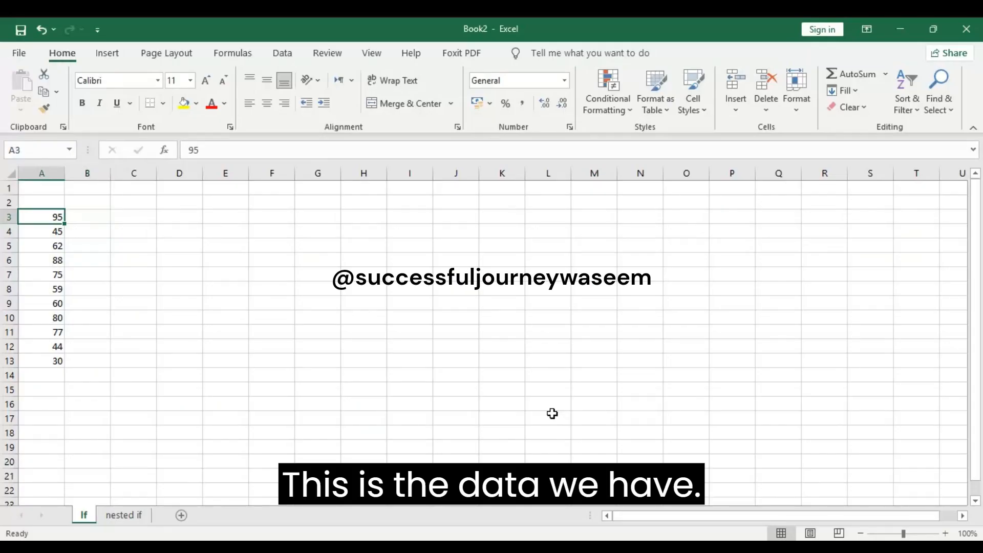
pyautogui.press('Down')
pyautogui.press('Down')
pyautogui.press('Down')
pyautogui.press('Down')
pyautogui.press('Down')
pyautogui.press('Down')
pyautogui.press('Down')
pyautogui.press('Down')
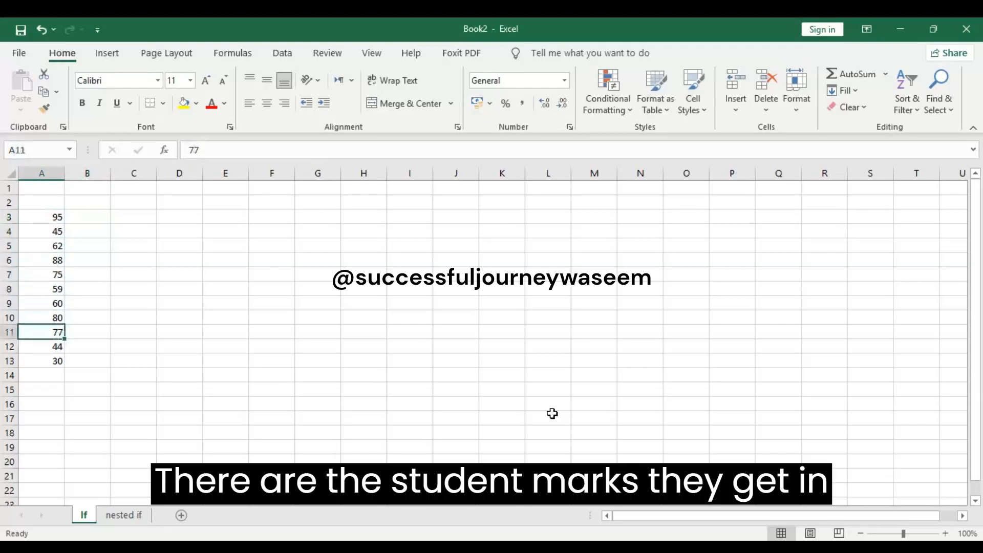
pyautogui.press('Down')
pyautogui.press('Down')
pyautogui.press('Up')
pyautogui.press('Up')
pyautogui.press('Up')
pyautogui.press('Up')
pyautogui.press('Up')
pyautogui.press('Up')
pyautogui.press('Up')
pyautogui.press('Up')
pyautogui.press('Up')
pyautogui.press('Up')
pyautogui.press('Up')
pyautogui.press('Up')
pyautogui.press('Down')
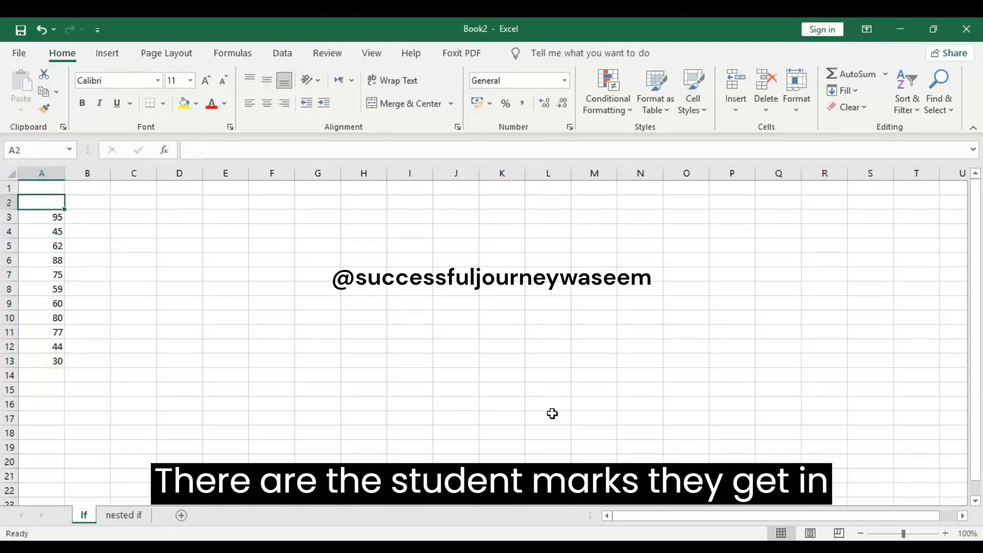
pyautogui.press('Down')
# Step: Start an IF formula in cell B3 with the condition that A3 is greater than or equal to 70
pyautogui.press('Right')
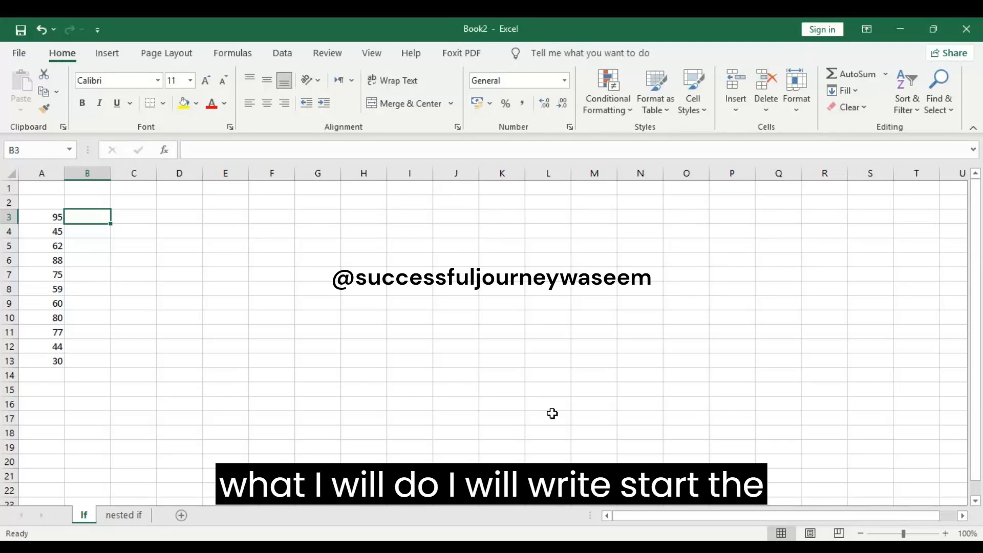
pyautogui.write('=')
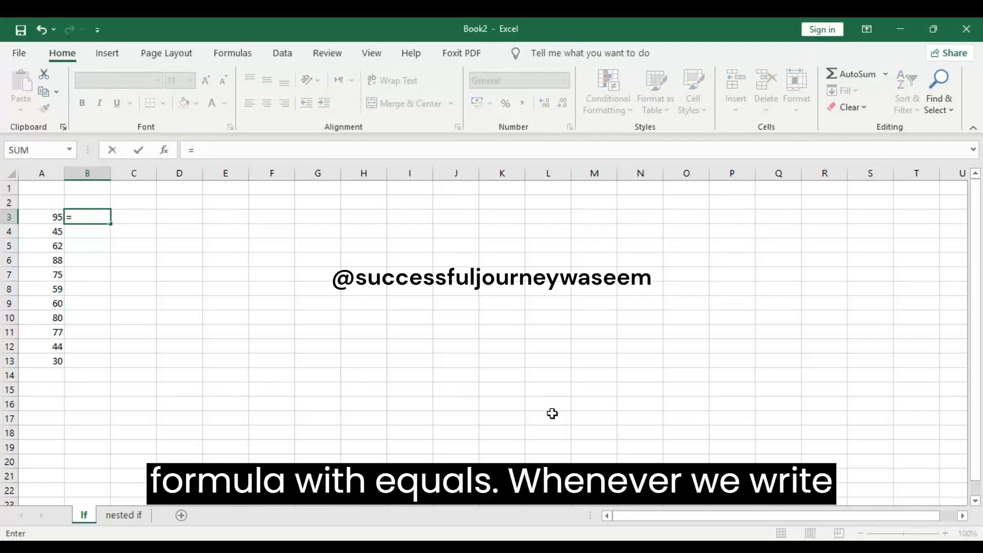
pyautogui.write('if')
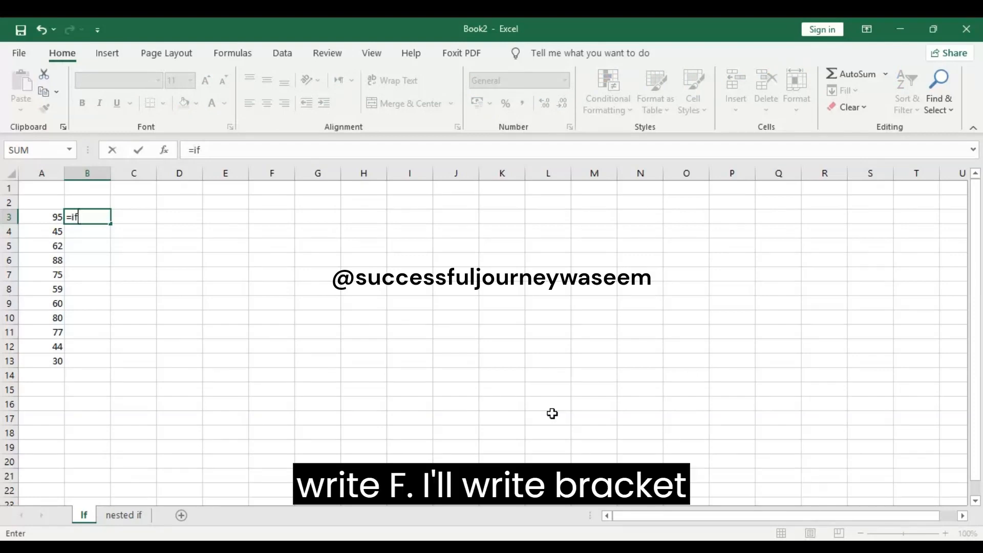
pyautogui.write('(')
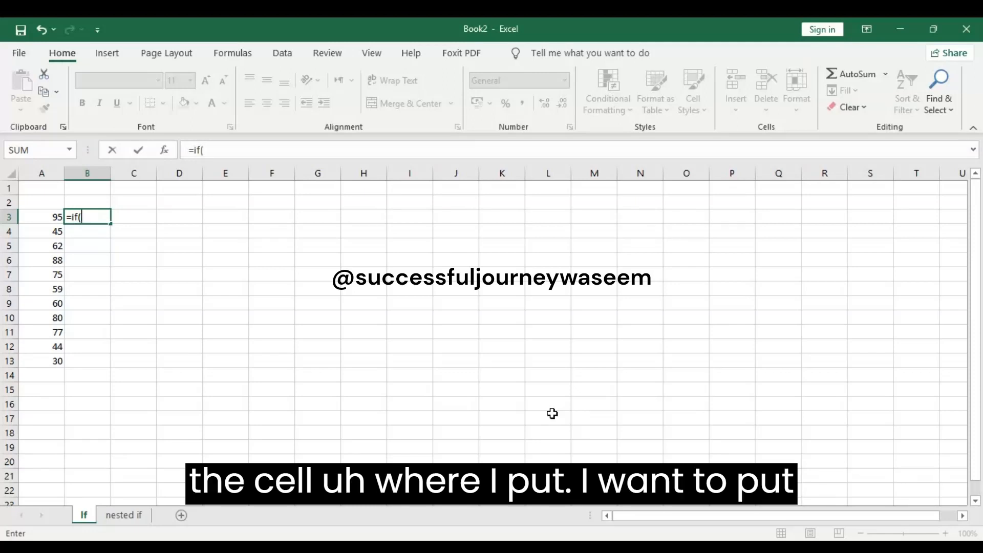
pyautogui.press('Left')
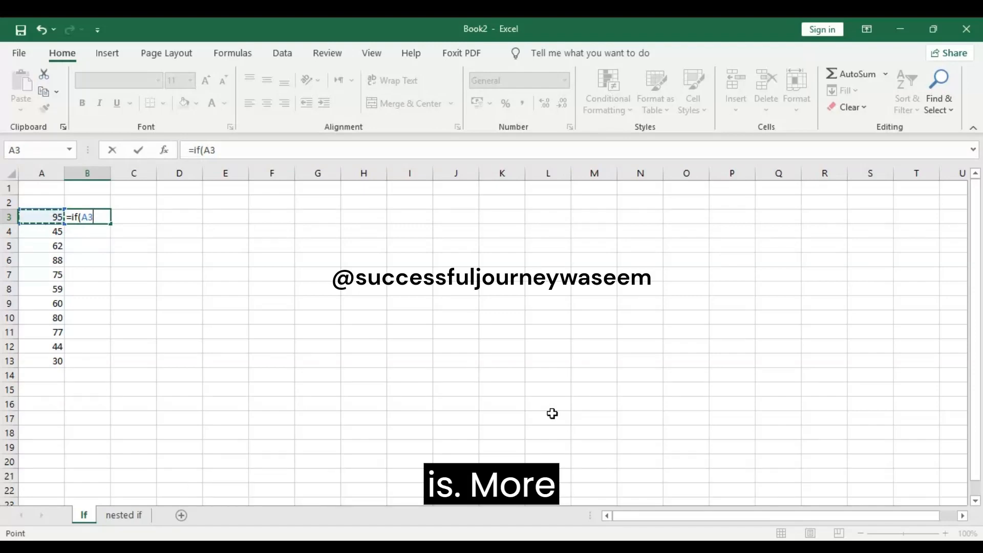
pyautogui.write('>')
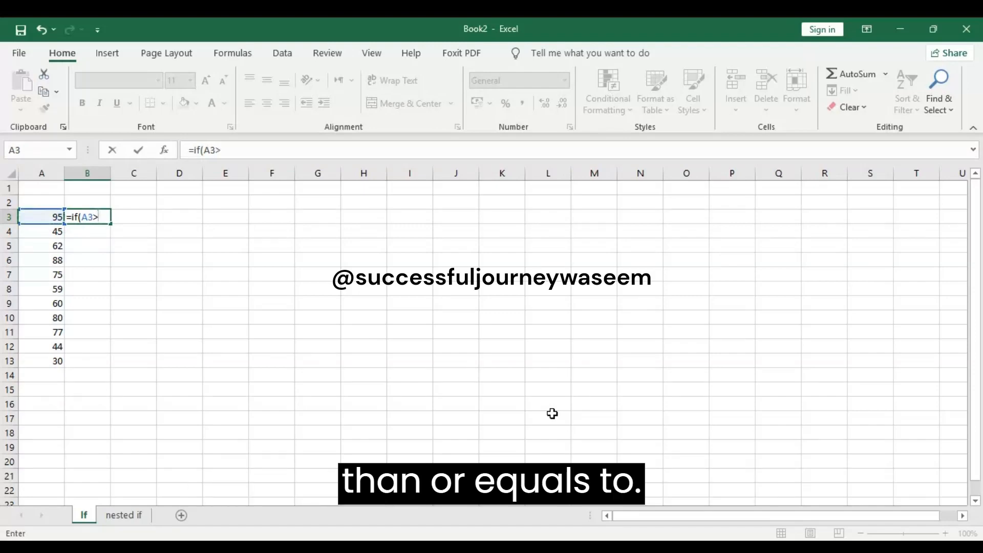
pyautogui.write('=')
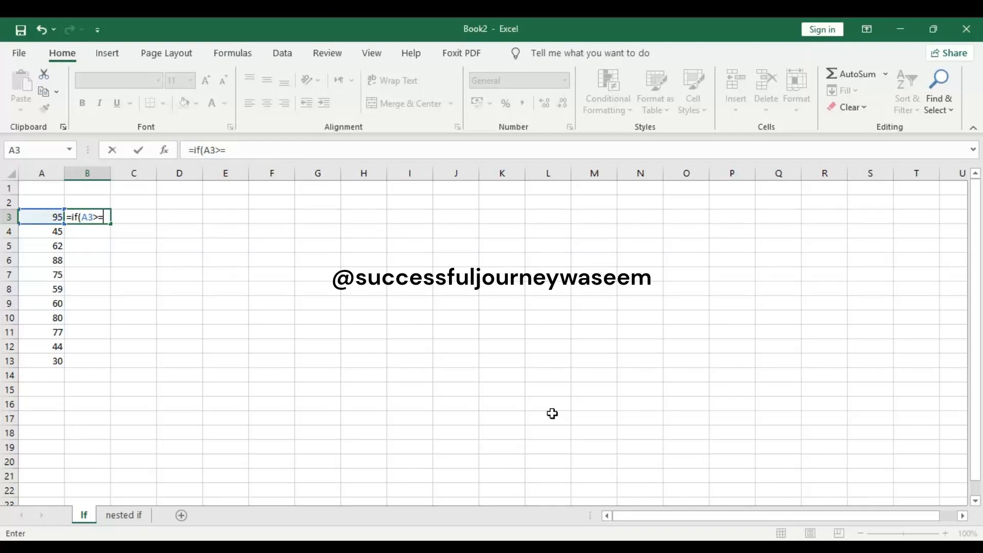
pyautogui.write('70')
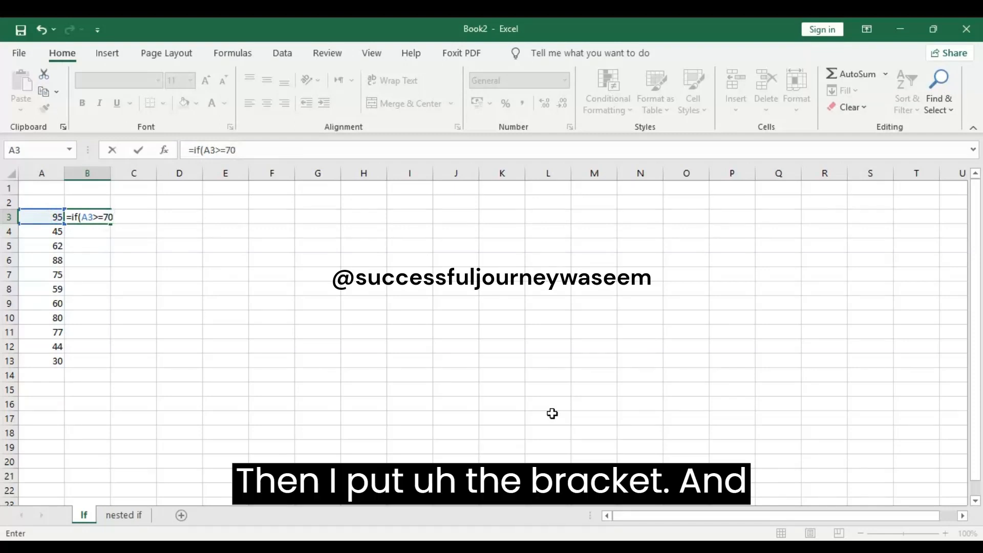
pyautogui.write(',')
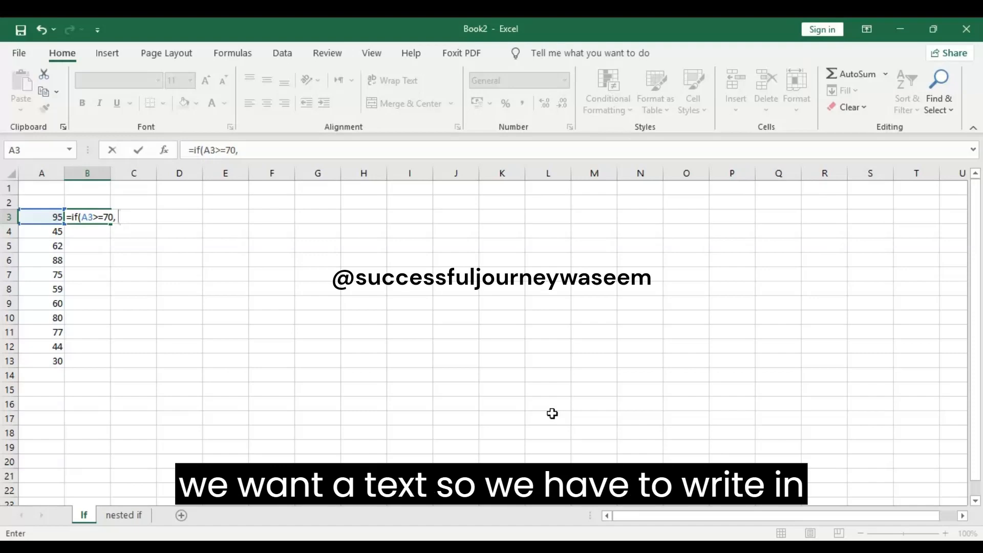
# Step: Add "Excellent" as the value-if-true argument of the IF formula in B3
pyautogui.write('"')
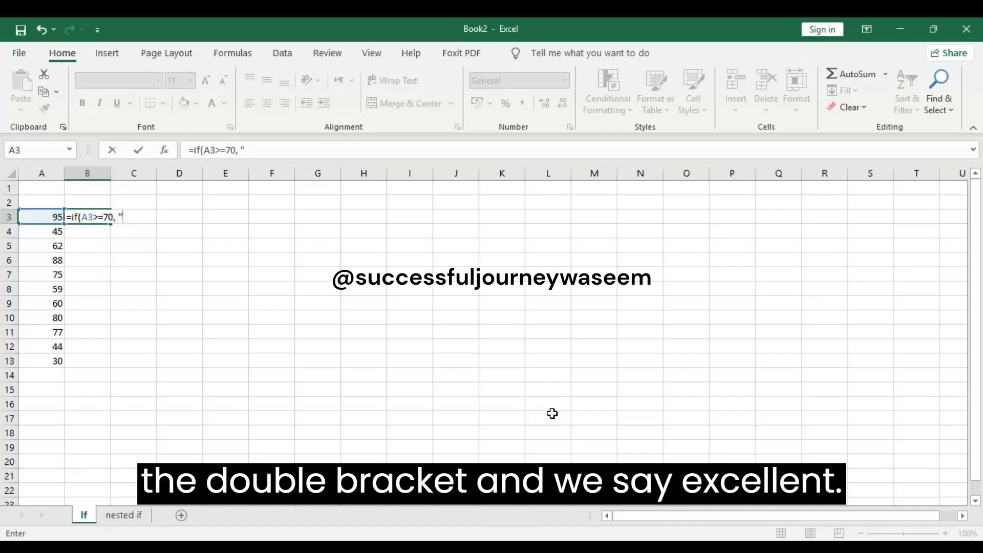
pyautogui.write('Excell')
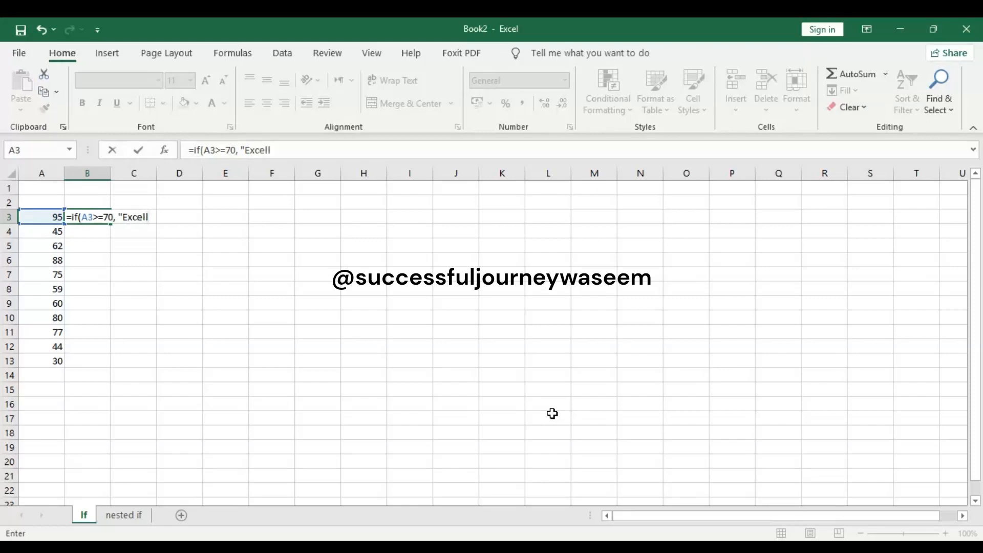
pyautogui.write('ent')
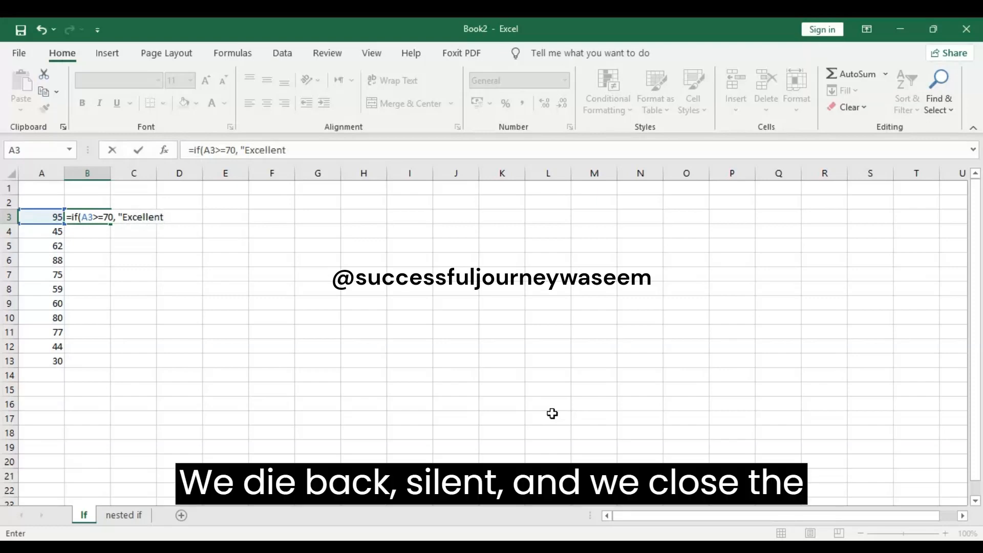
pyautogui.write('"')
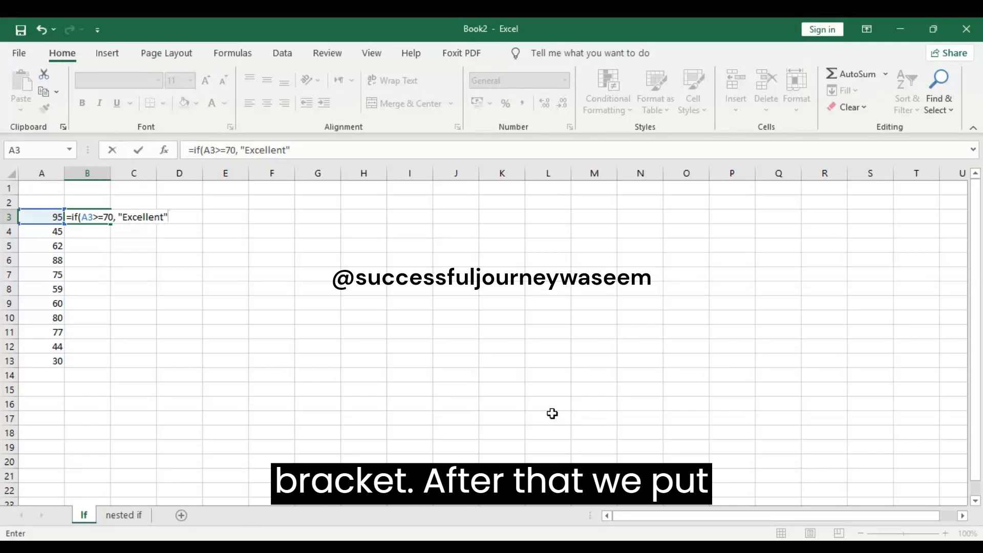
pyautogui.write(',')
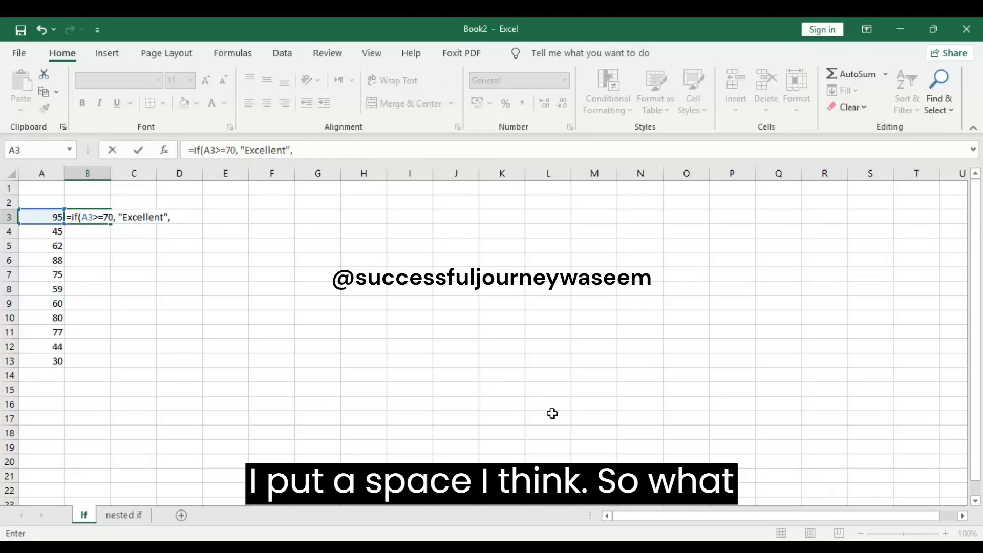
pyautogui.press('BackSpace')
pyautogui.write(', ')
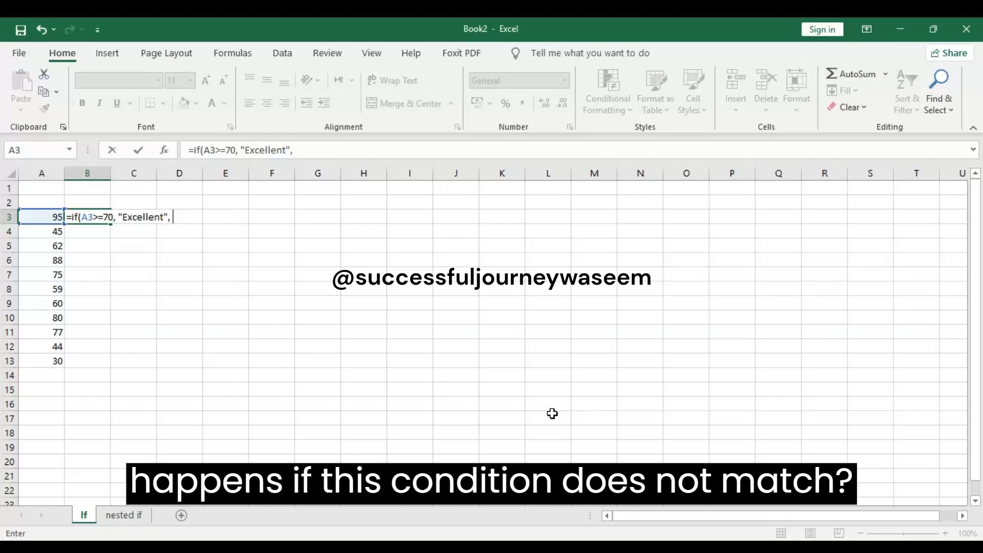
# Step: Add "Average" as the value-if-false argument, close the bracket and enter the IF formula in B3
pyautogui.write('"')
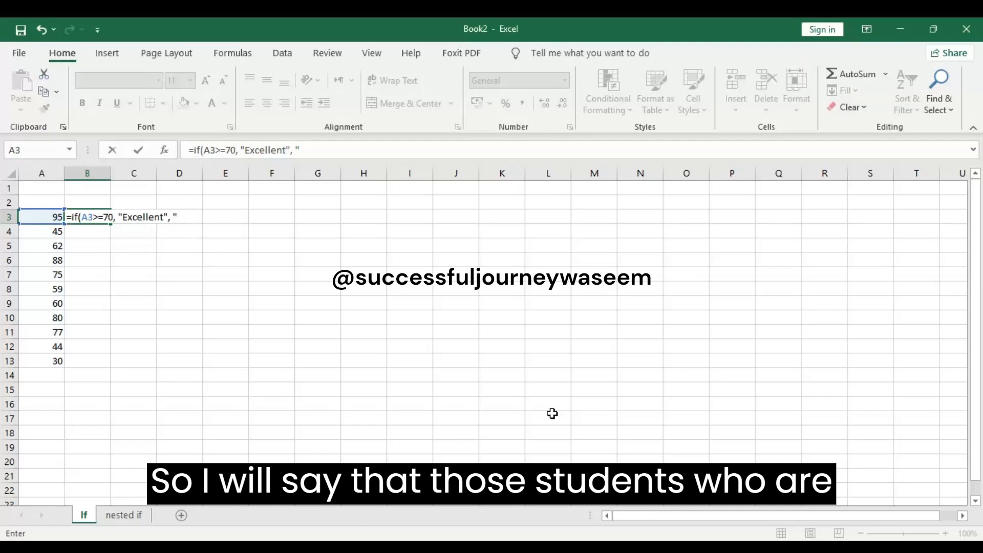
pyautogui.write('A')
pyautogui.write('v')
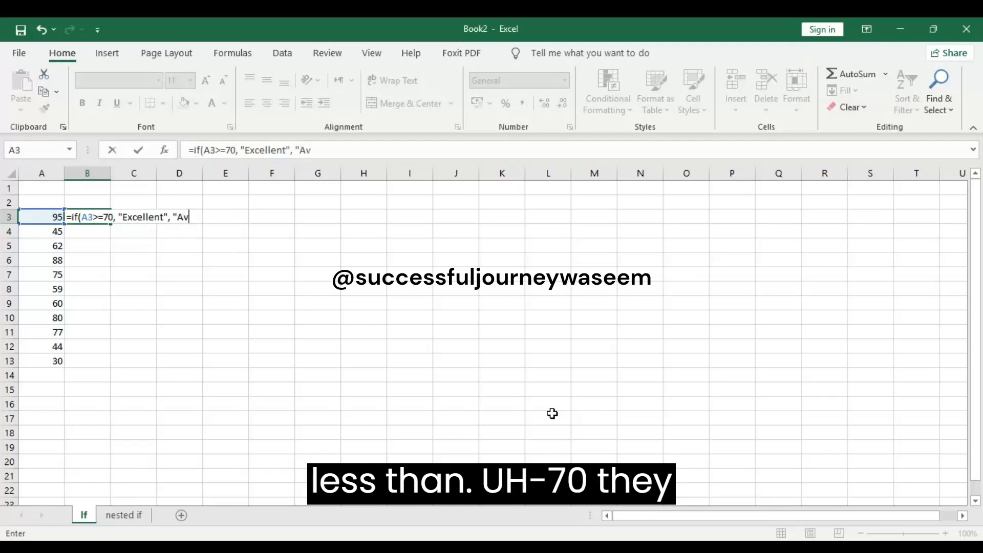
pyautogui.write('erage')
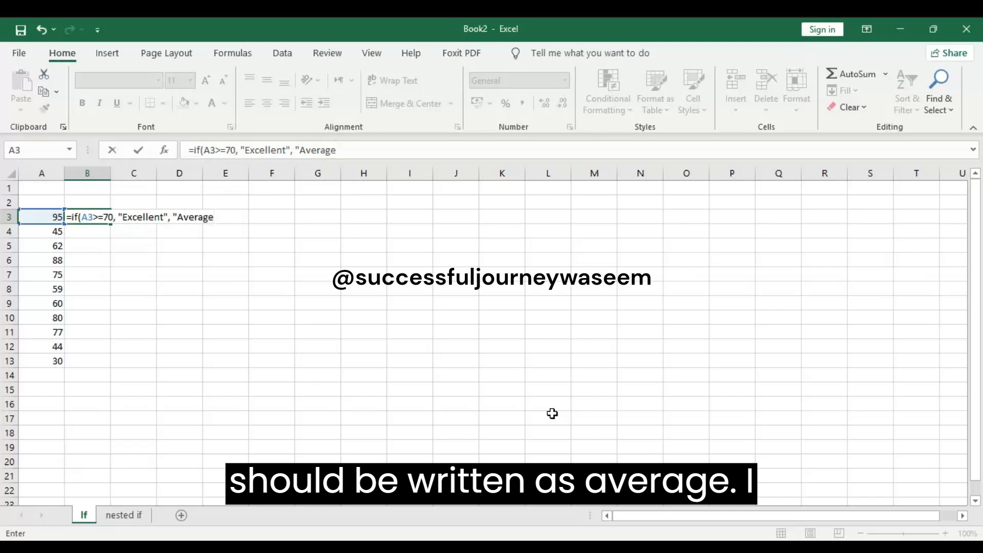
pyautogui.write('"')
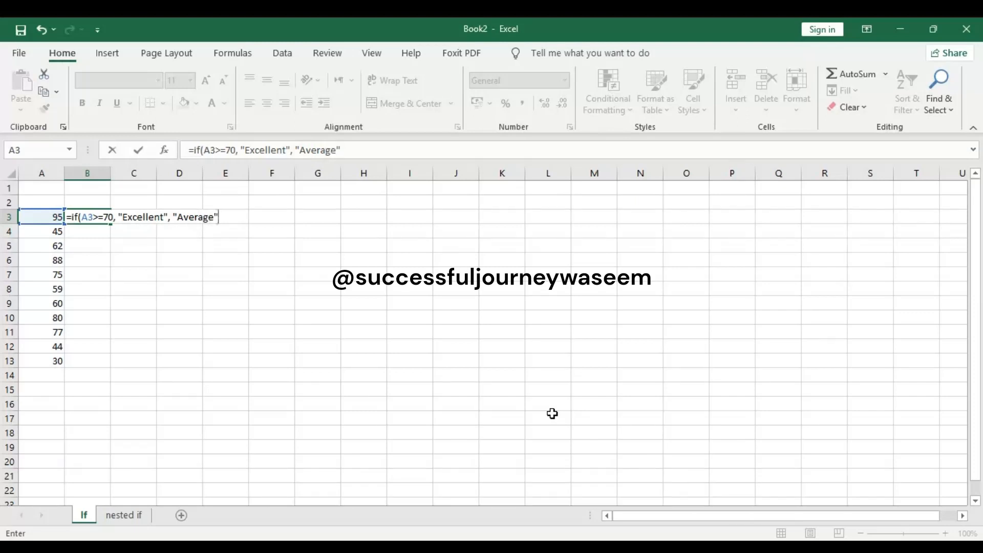
pyautogui.write(')')
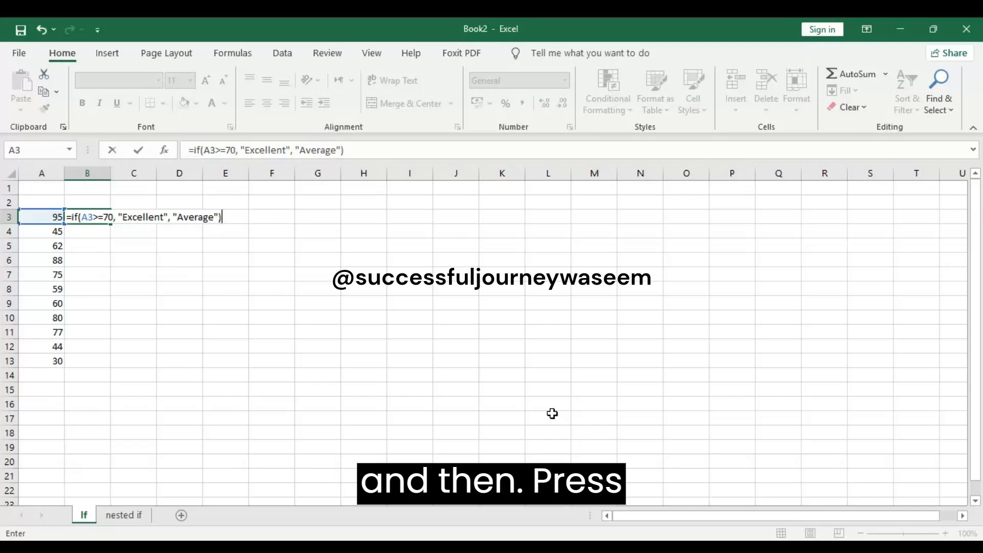
pyautogui.press('Return')
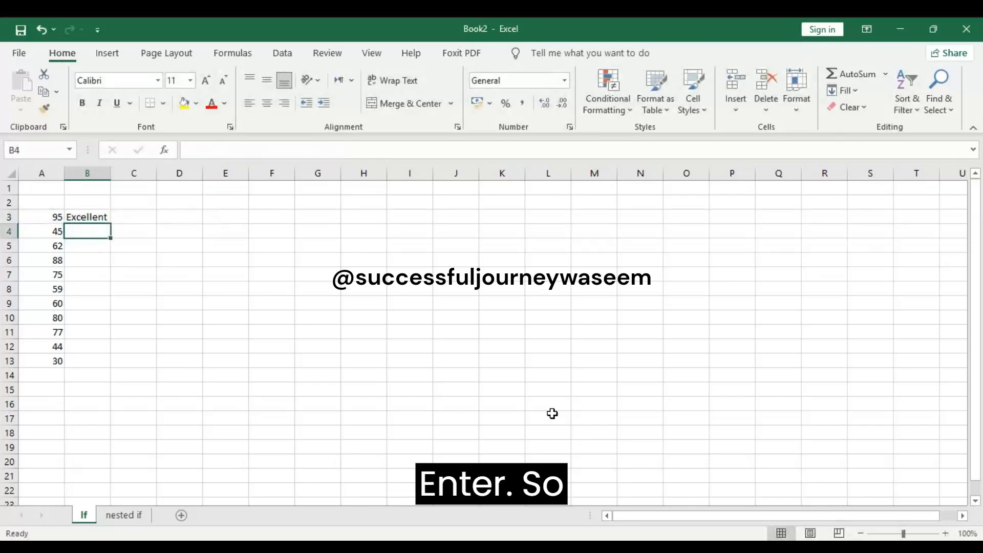
# Step: Fill the IF formula from B3 down to B13 so every mark is rated
pyautogui.press('Up')
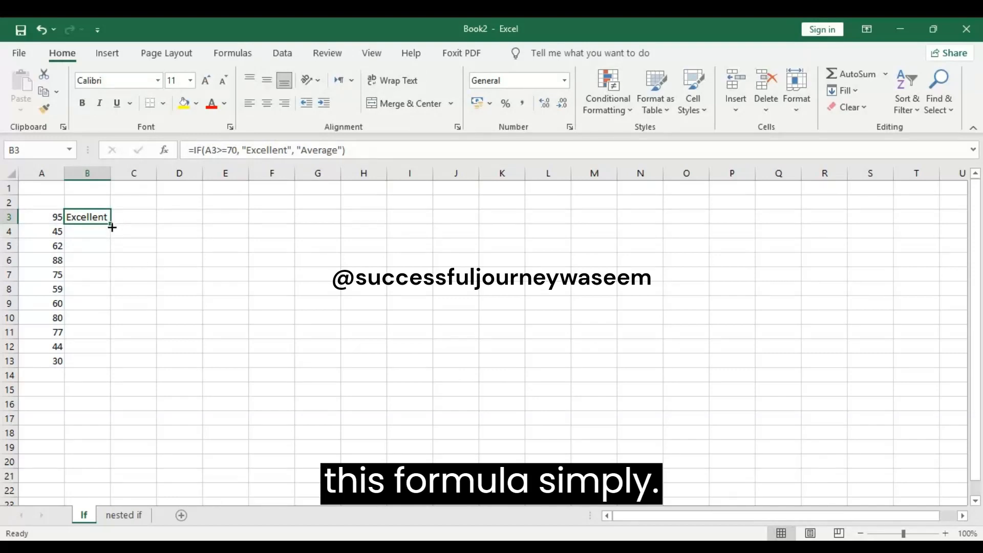
pyautogui.moveTo(112, 227); pyautogui.dragTo(114, 228)
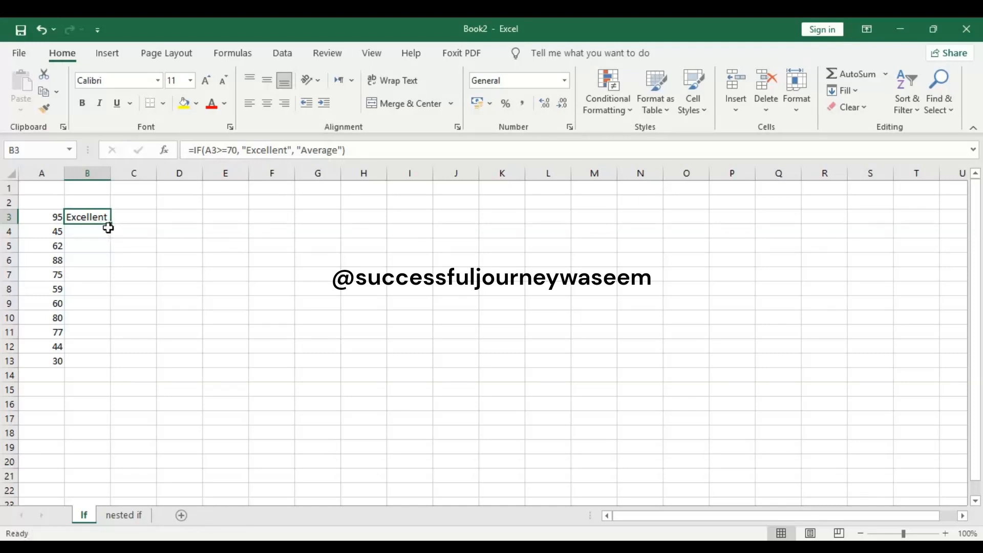
pyautogui.moveTo(110, 225); pyautogui.dragTo(103, 365)
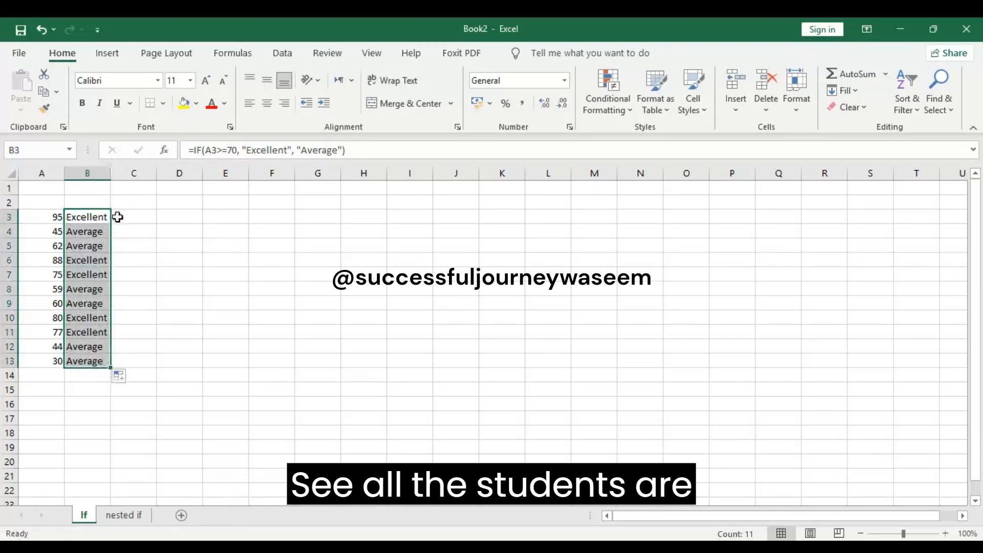
pyautogui.click(98, 218)
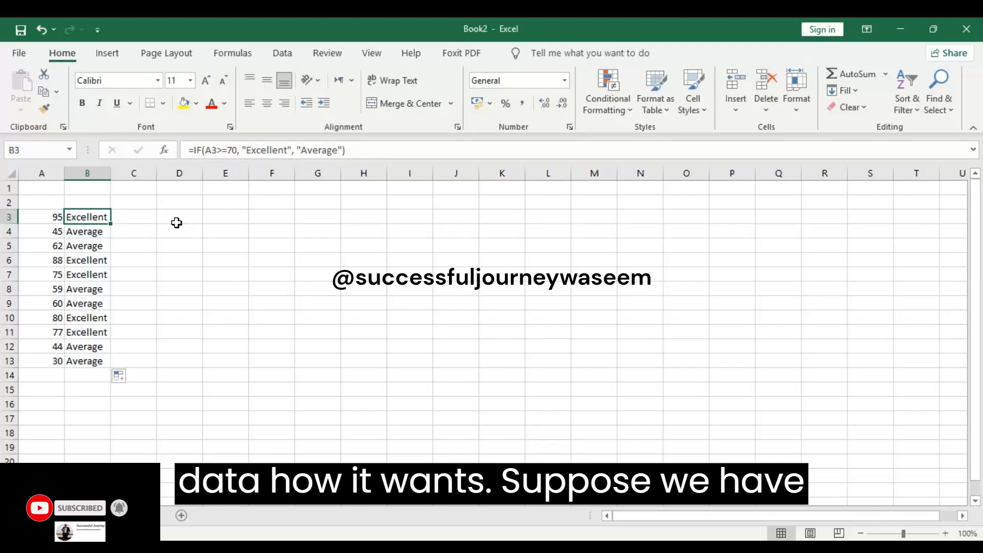
pyautogui.press('Left')
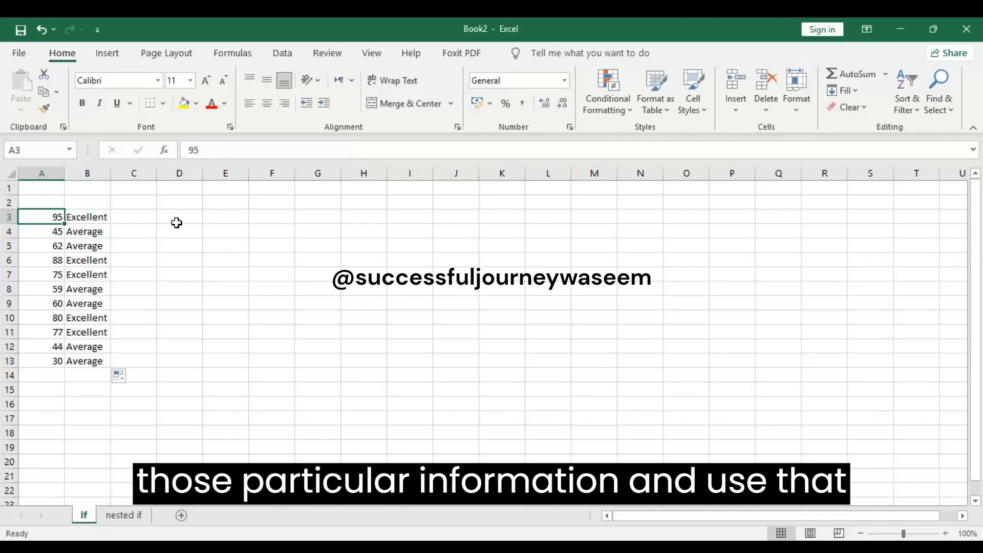
# Step: Open the nested if sheet and review its grade scale in A16:B20, from A+ down to Need improvement
pyautogui.click(124, 515)
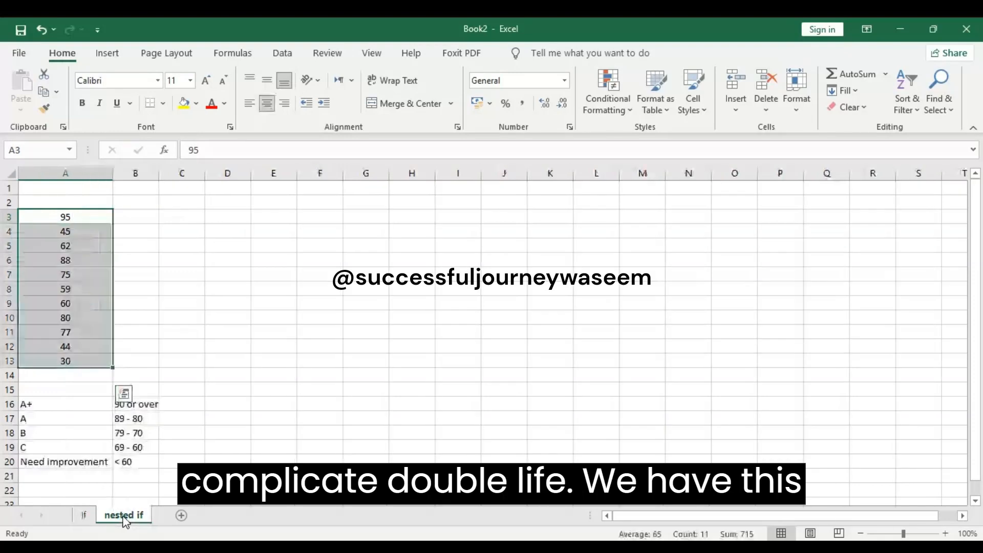
pyautogui.click(235, 343)
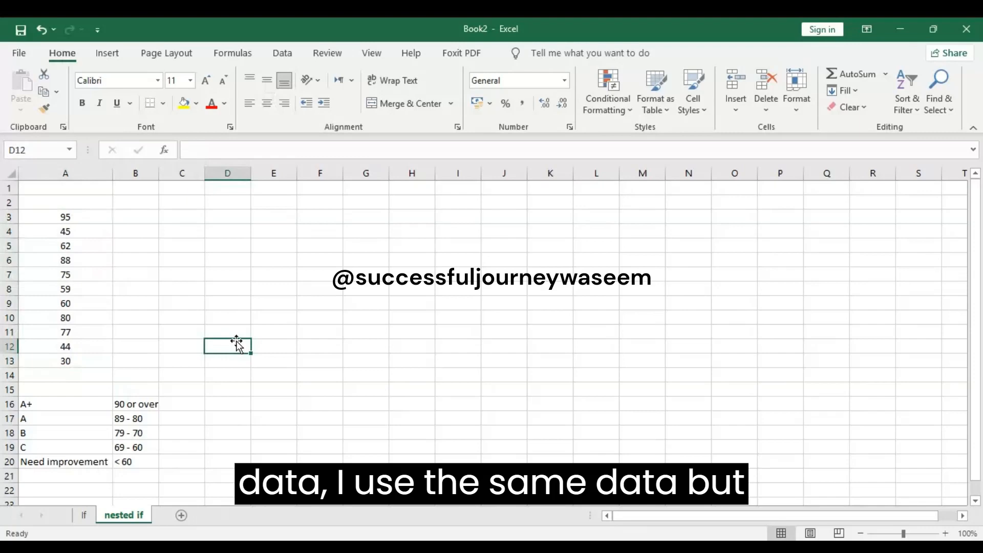
pyautogui.press('Left')
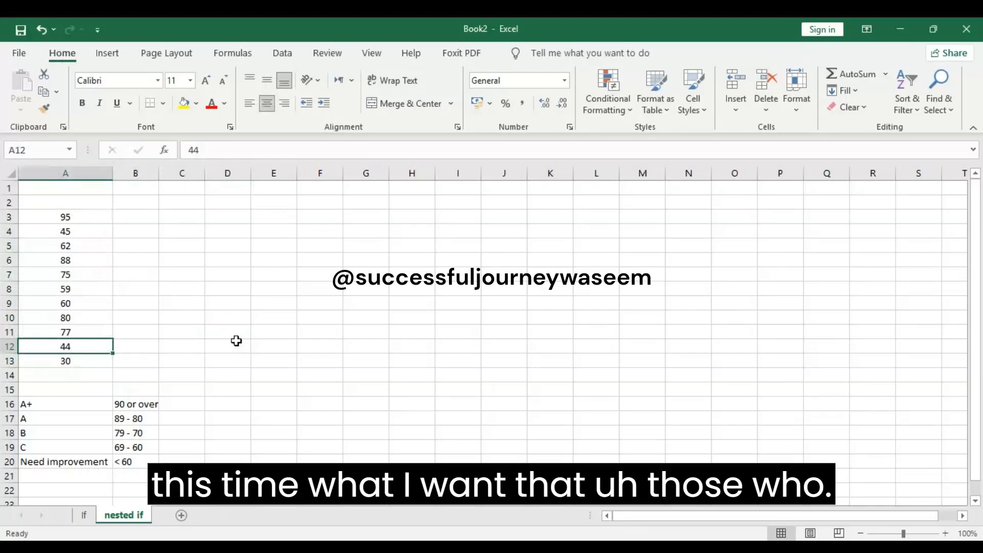
pyautogui.press('Down')
pyautogui.press('Down')
pyautogui.press('Down')
pyautogui.press('Down')
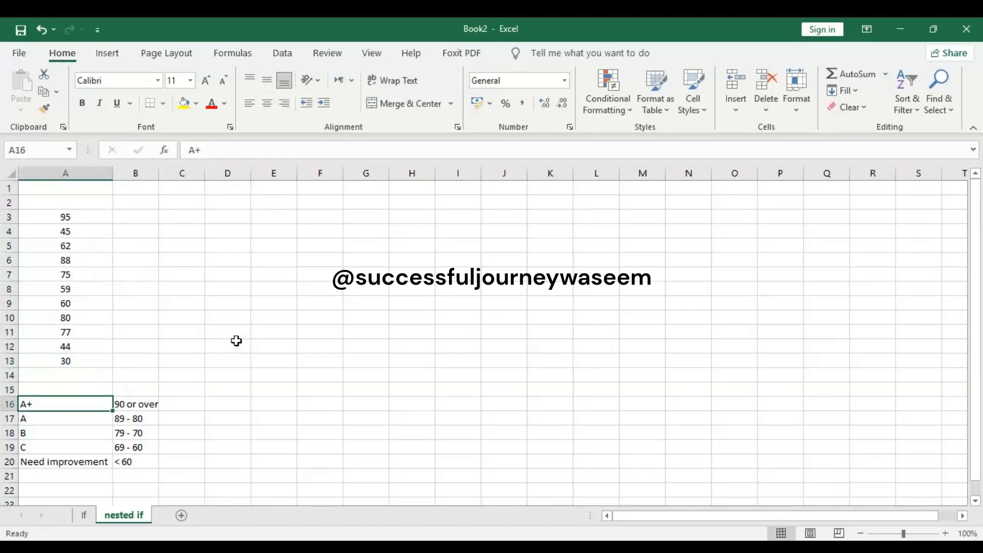
pyautogui.press('Right')
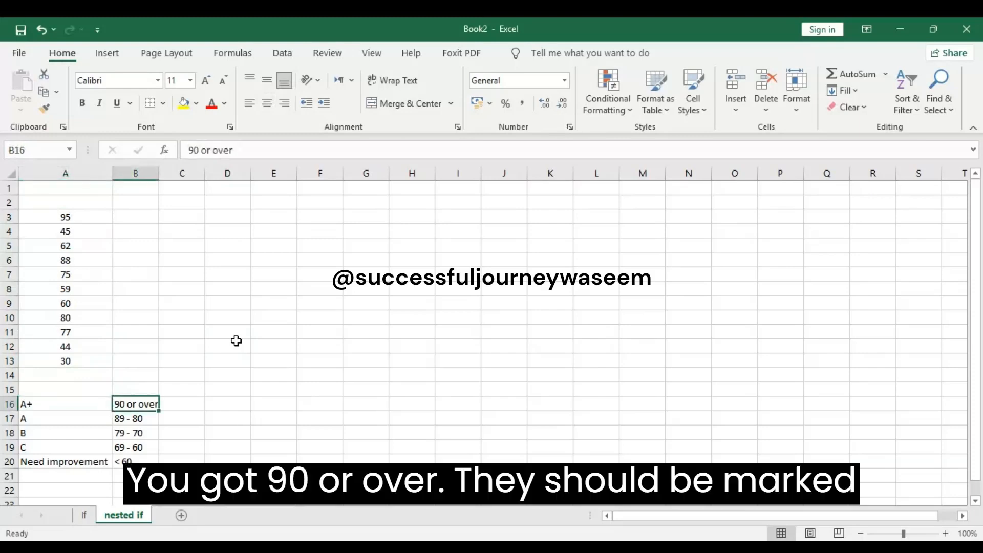
pyautogui.press('Left')
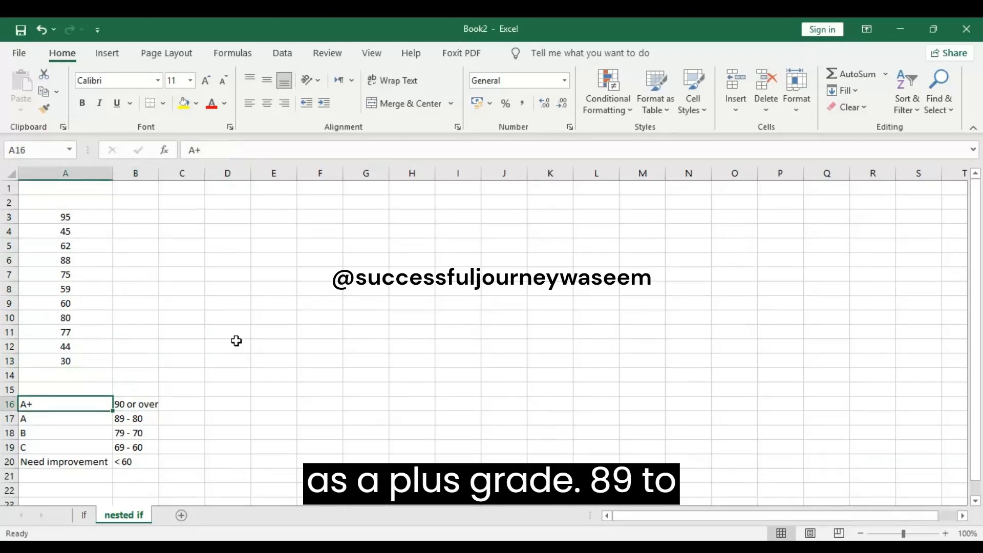
pyautogui.press('Down')
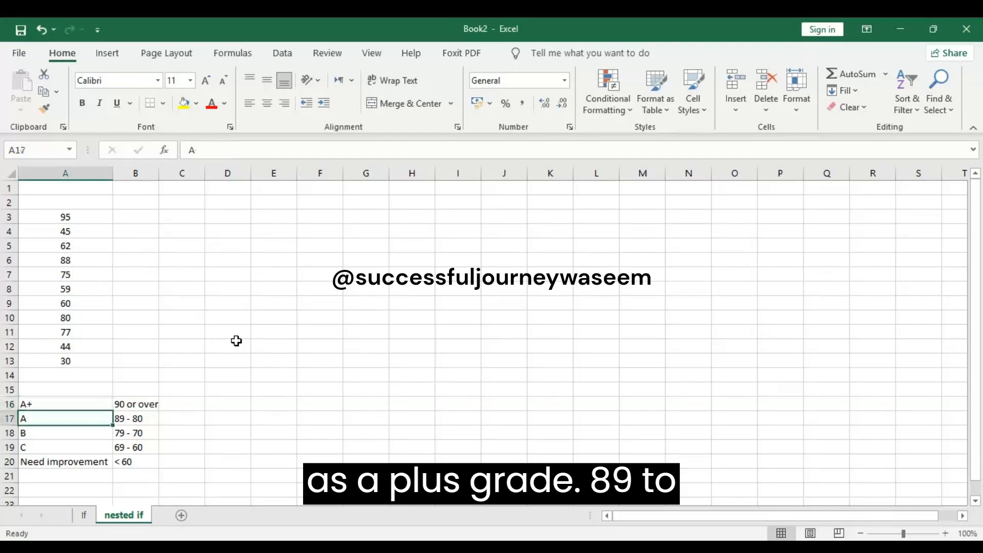
pyautogui.press('Down')
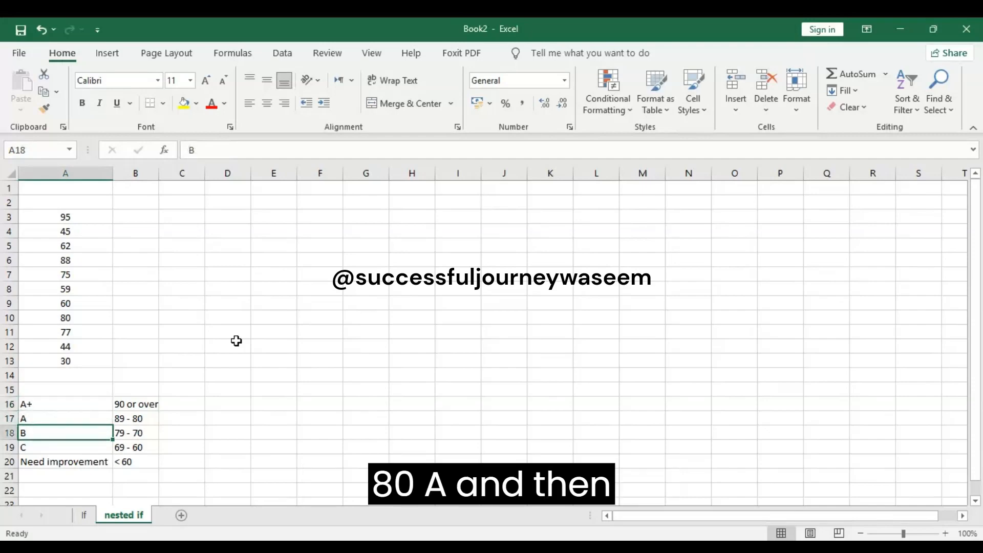
pyautogui.press('Down')
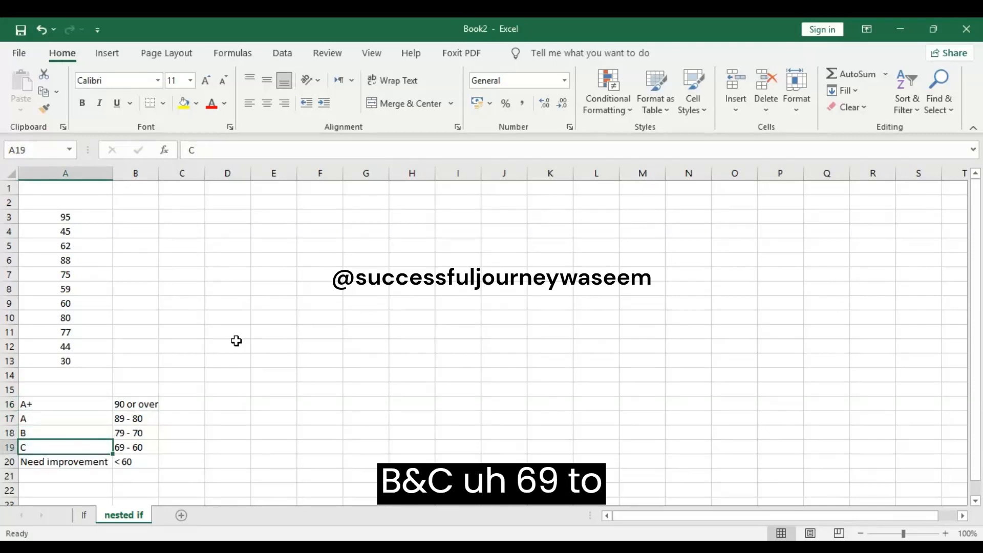
pyautogui.press('Right')
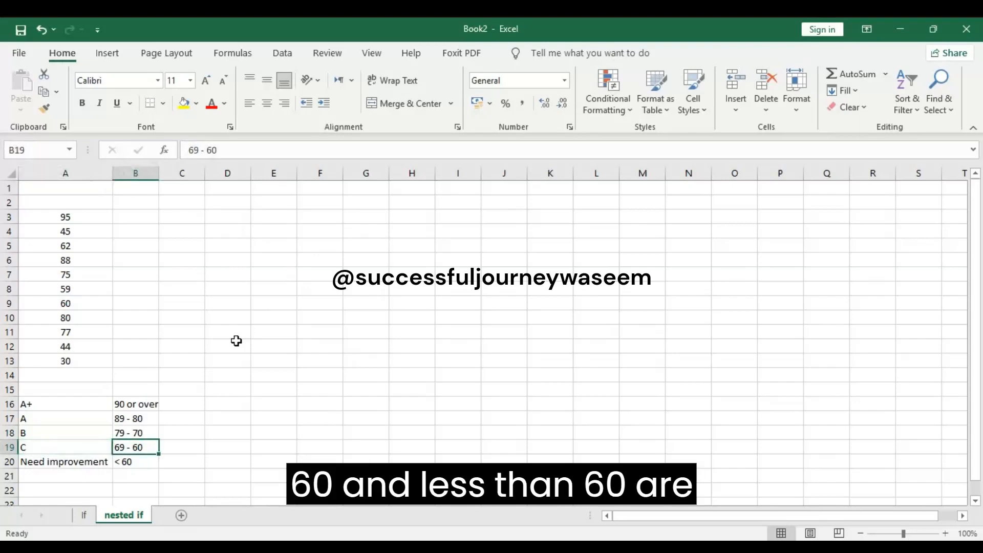
pyautogui.press('Down')
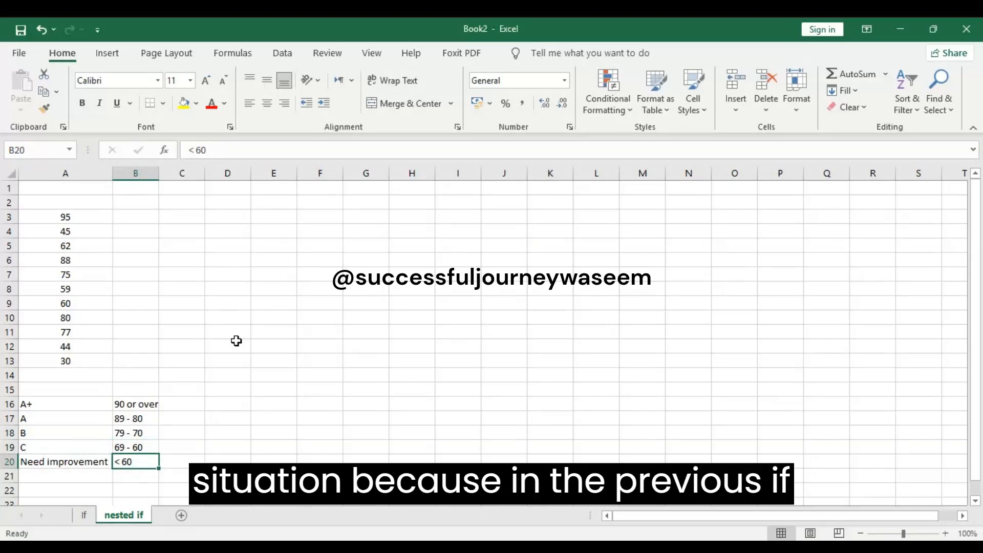
# Step: Compare the IF formula in B3 of the If sheet with the grade ranges in B16:B20 of the nested if sheet
pyautogui.click(85, 515)
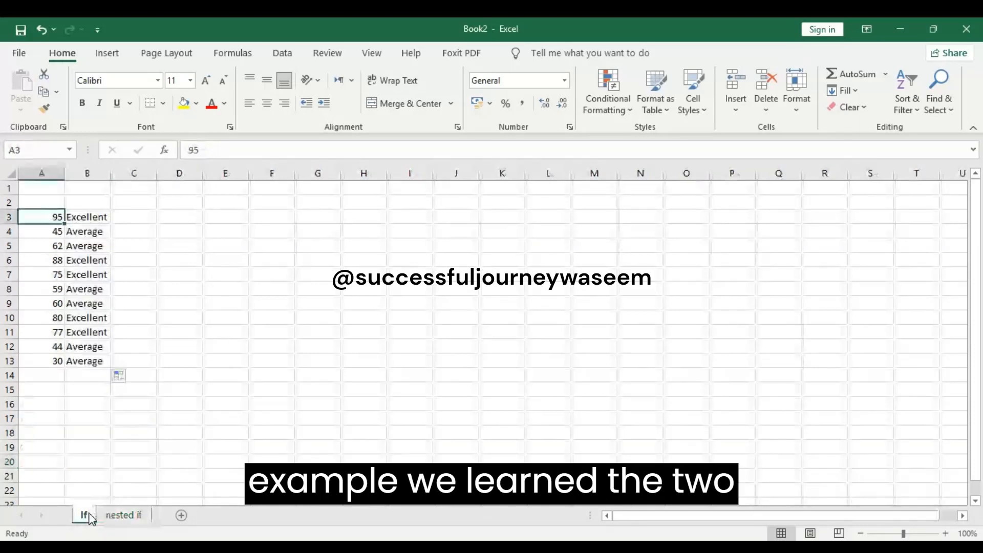
pyautogui.click(104, 218)
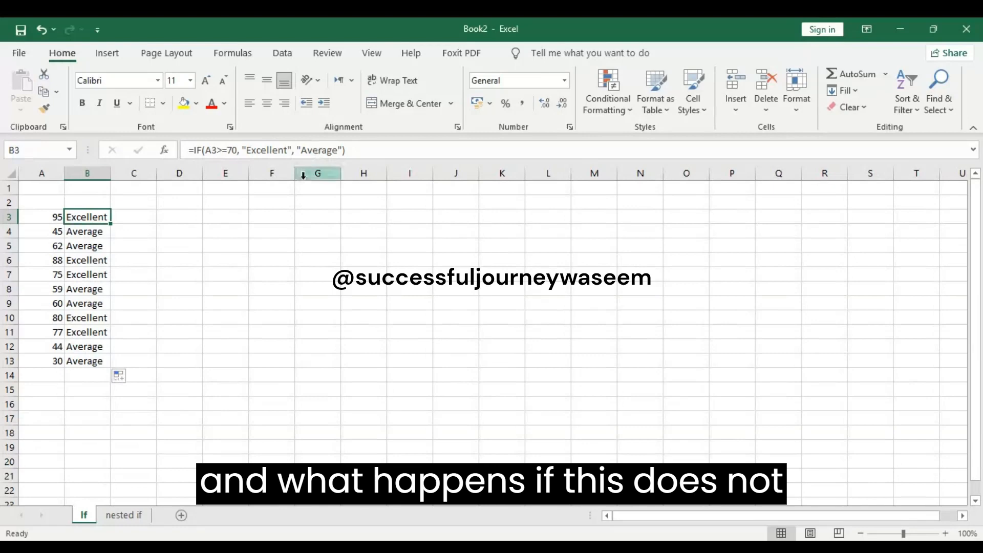
pyautogui.click(125, 515)
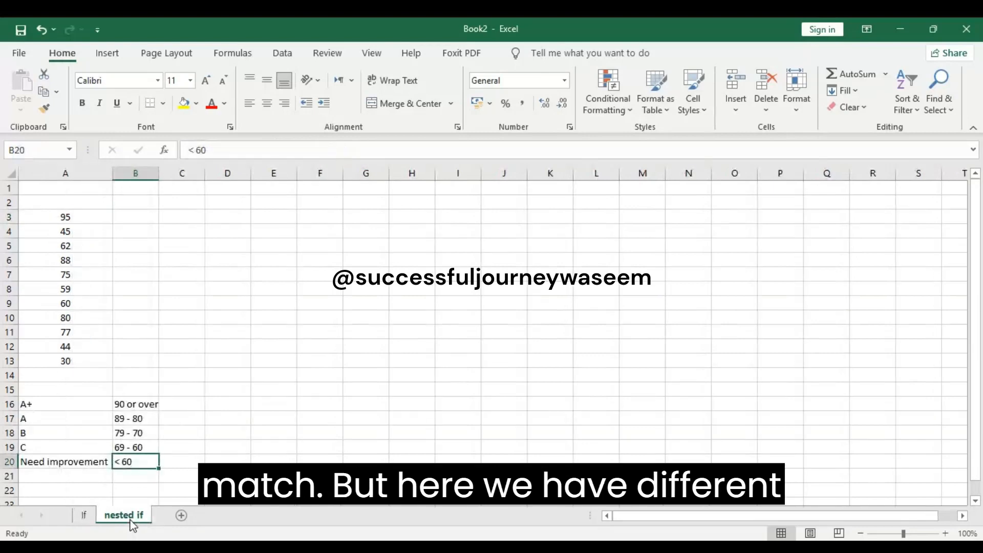
pyautogui.click(133, 407)
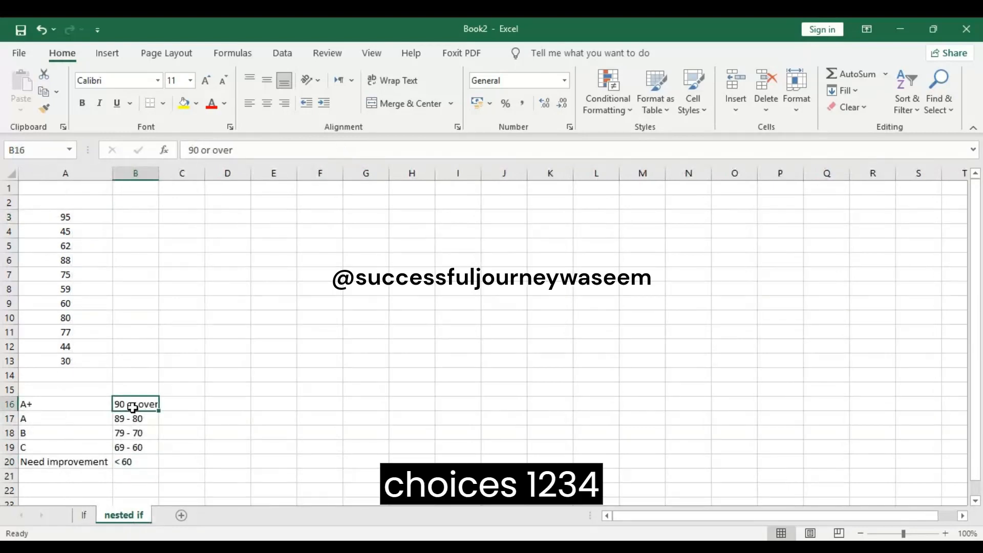
pyautogui.press('Down')
pyautogui.press('Down')
pyautogui.press('Down')
pyautogui.press('Down')
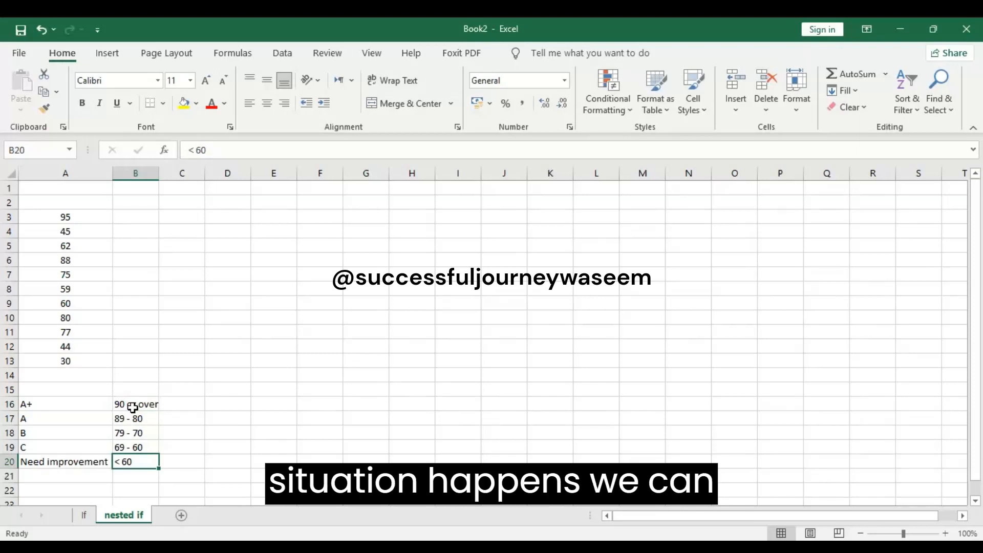
# Step: Start an IF formula in cell B3 of the nested if sheet with the condition that A3 is greater than or equal to 90
pyautogui.press('Up')
pyautogui.press('Up')
pyautogui.press('Up')
pyautogui.press('Up')
pyautogui.press('Up')
pyautogui.press('Up')
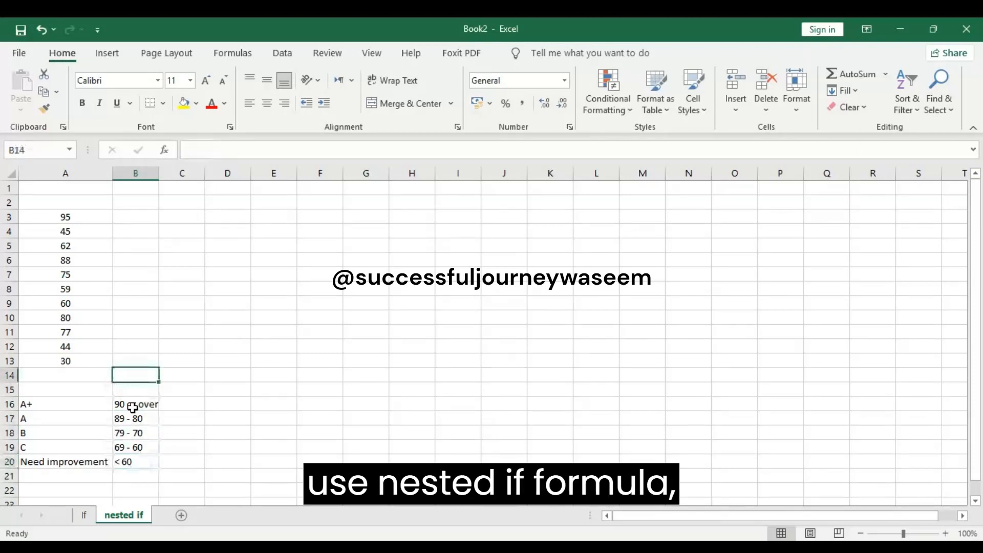
pyautogui.press('Up')
pyautogui.press('Up')
pyautogui.press('Up')
pyautogui.press('Up')
pyautogui.press('Up')
pyautogui.press('Up')
pyautogui.press('Up')
pyautogui.press('Up')
pyautogui.press('Up')
pyautogui.press('Up')
pyautogui.press('Up')
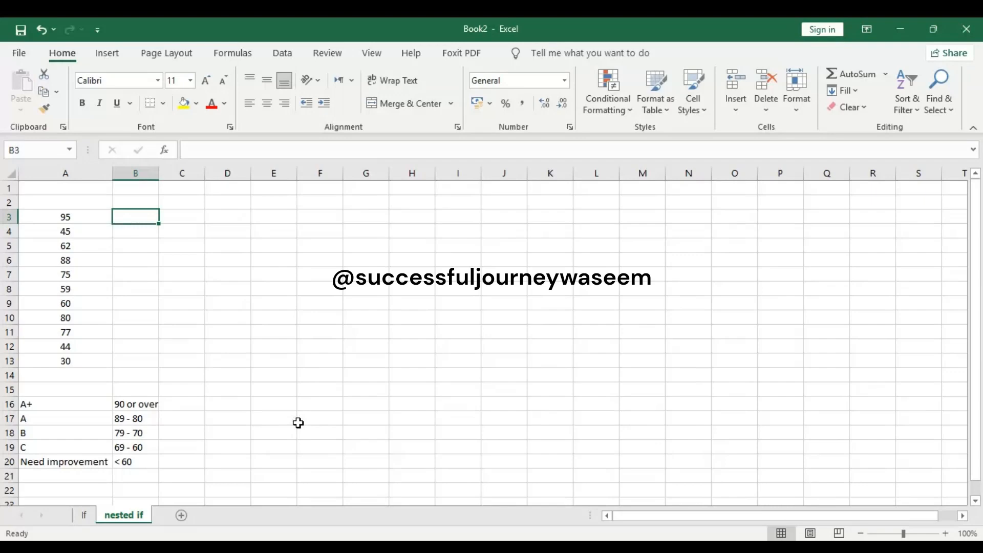
pyautogui.write('=')
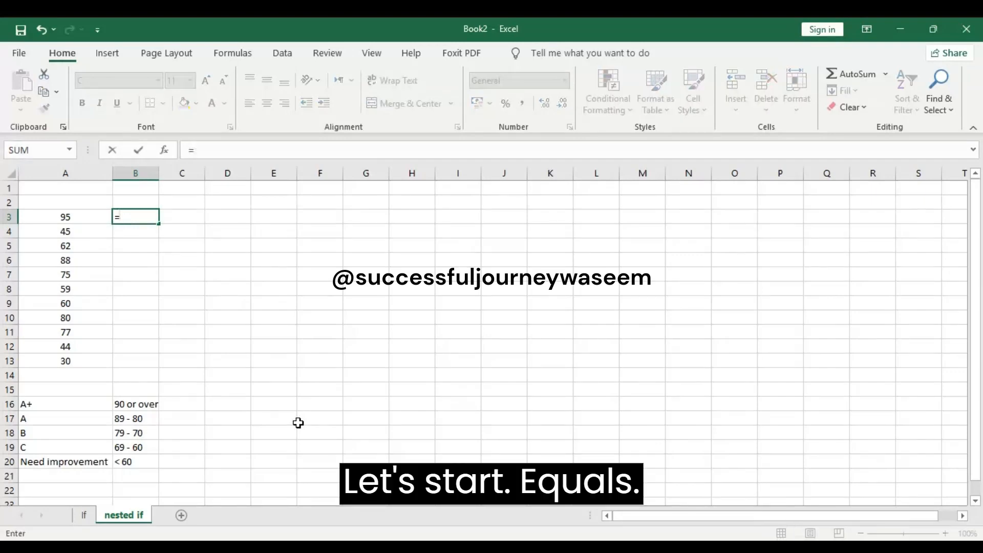
pyautogui.write('i')
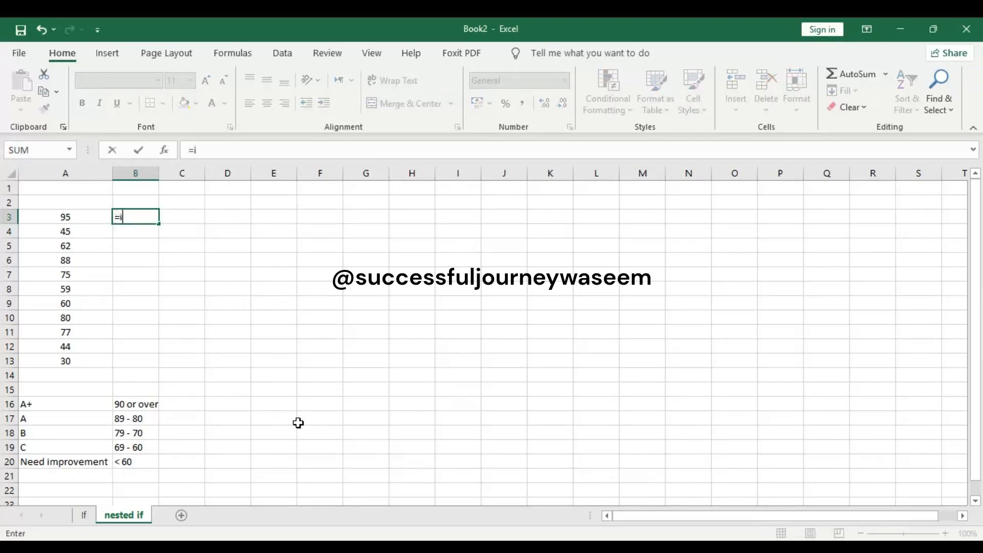
pyautogui.write('f')
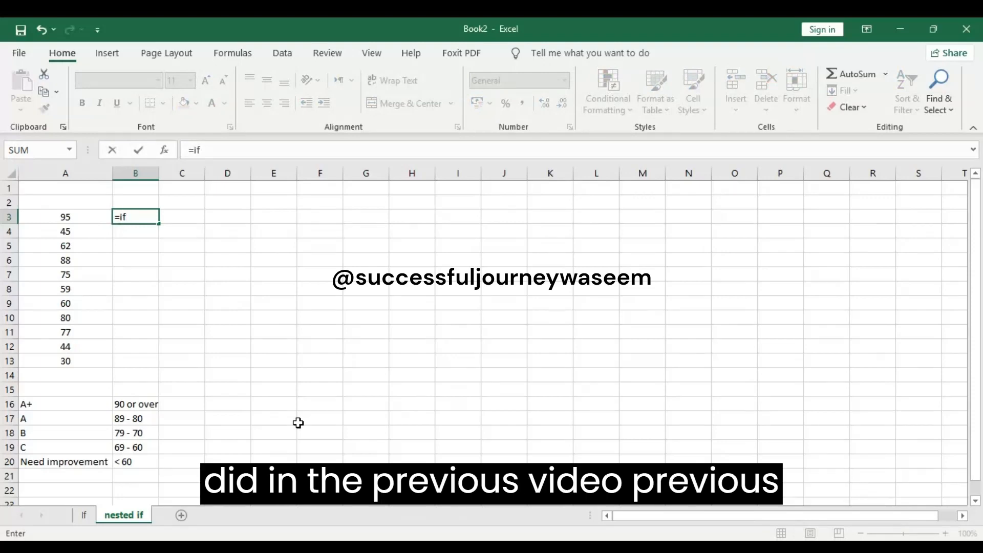
pyautogui.write('(')
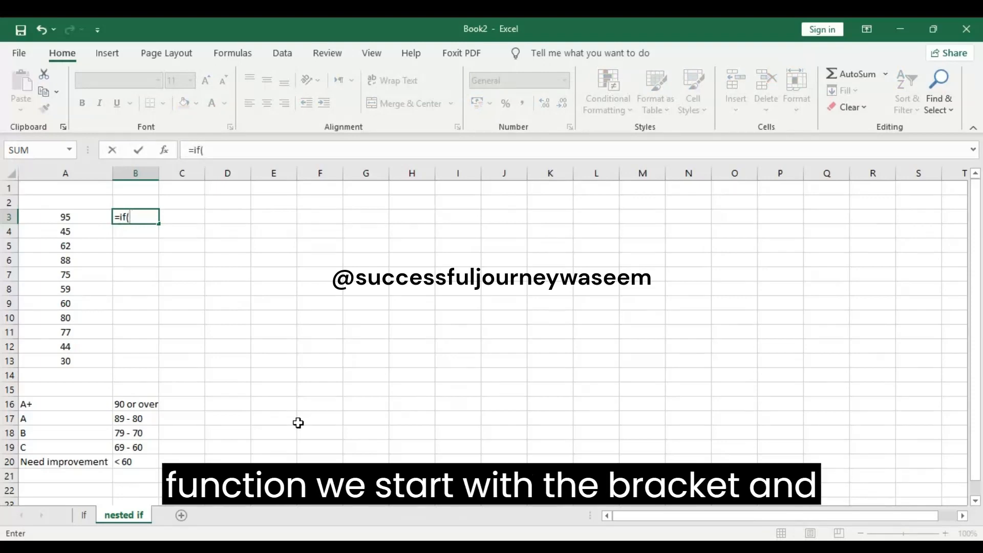
pyautogui.press('Left')
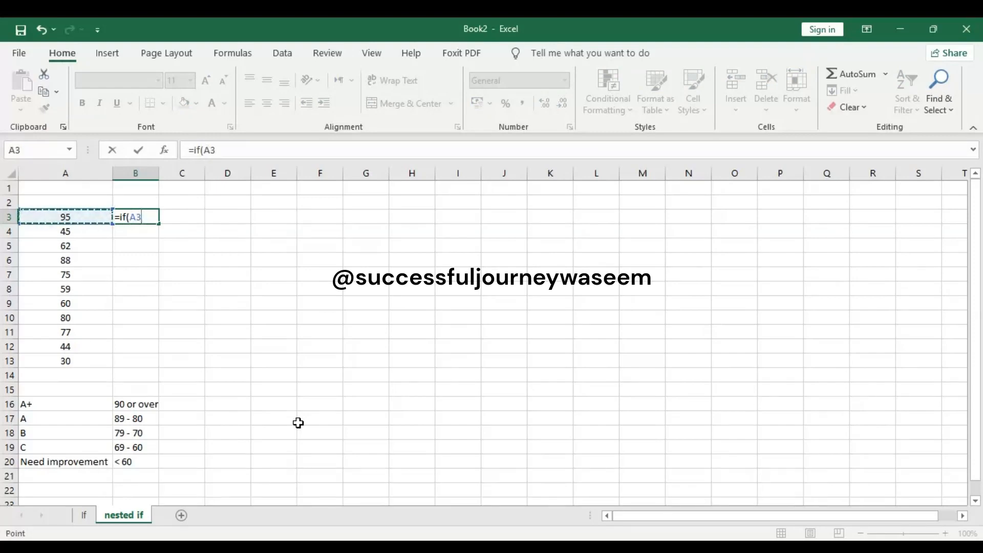
pyautogui.write('>=')
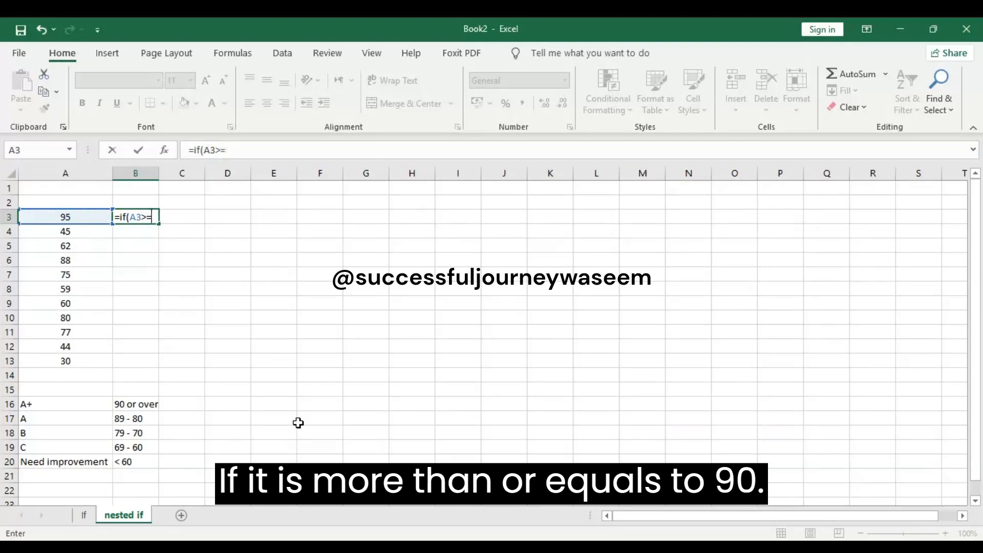
pyautogui.write('90')
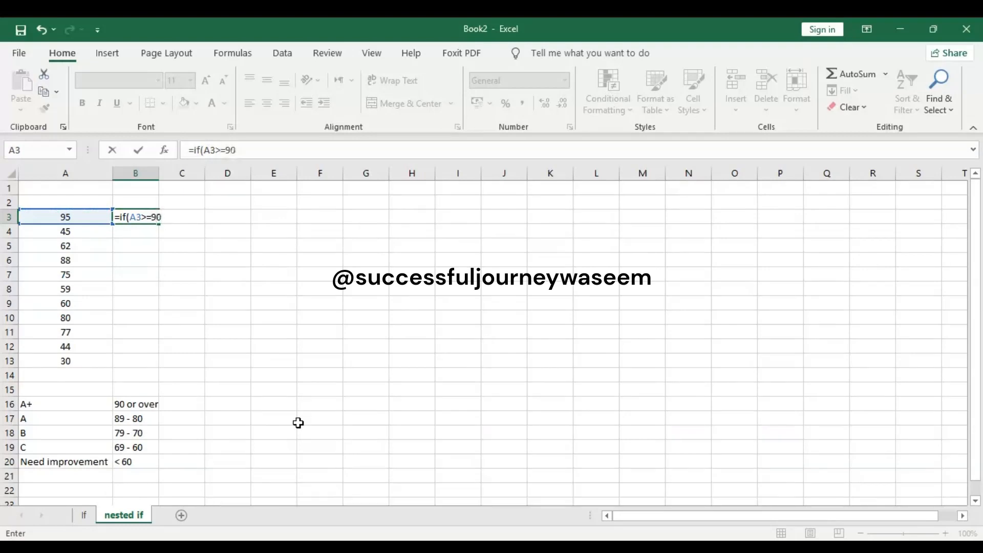
# Step: Add "A+" as the value-if-true argument of the IF formula in B3, followed by a comma
pyautogui.write(', "A')
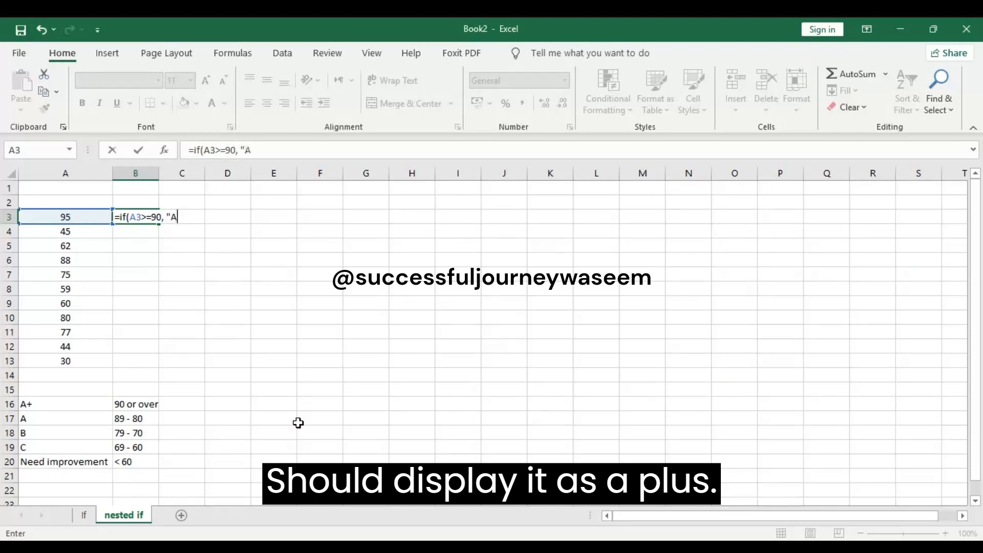
pyautogui.write('+"')
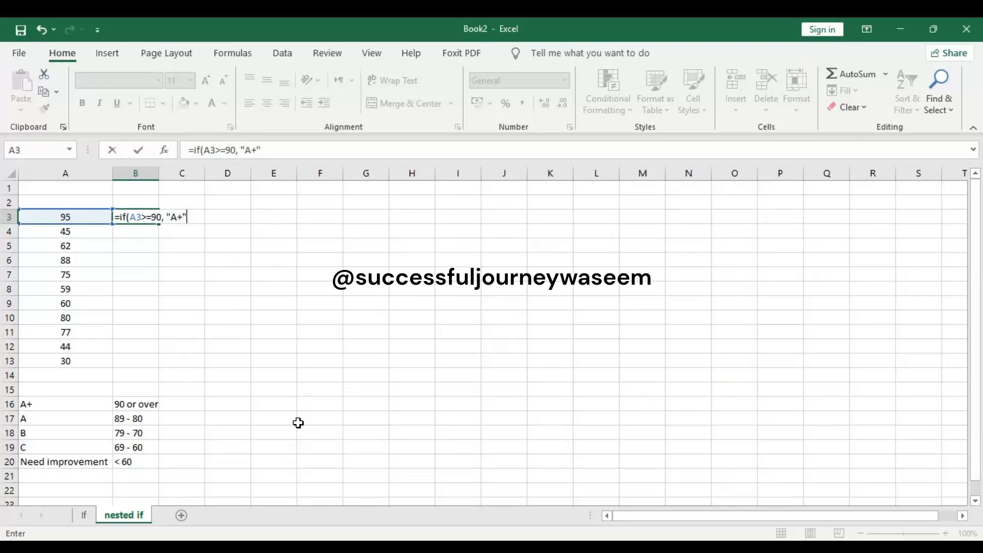
pyautogui.write(',')
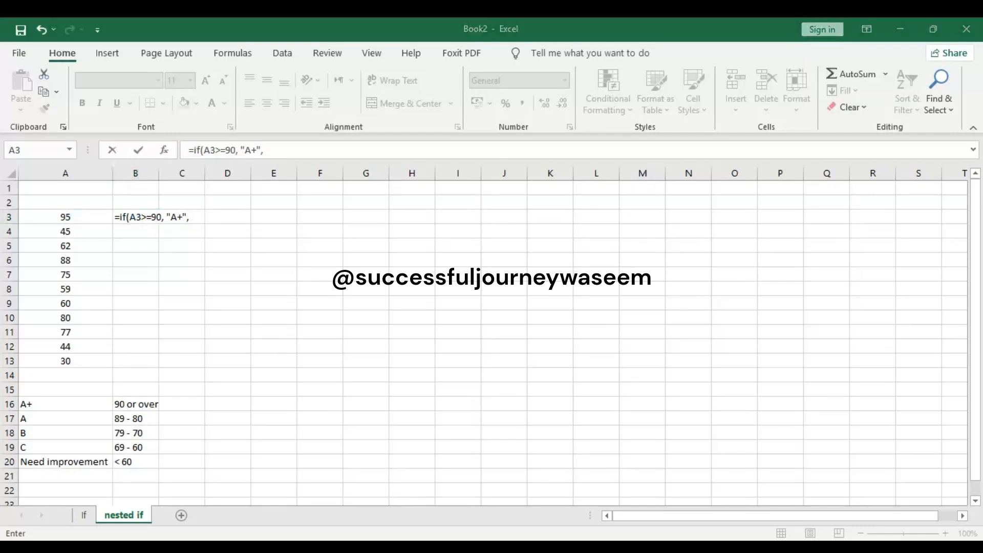
# Step: Nest a second IF in the B3 formula that returns "A" when A3 is greater than or equal to 80, followed by a comma
pyautogui.click(278, 352)
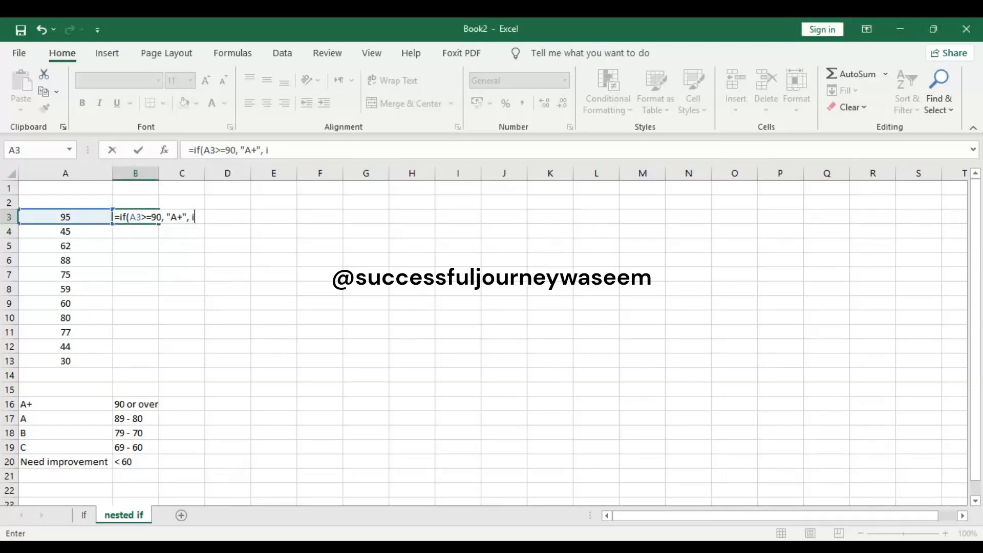
pyautogui.write('if(')
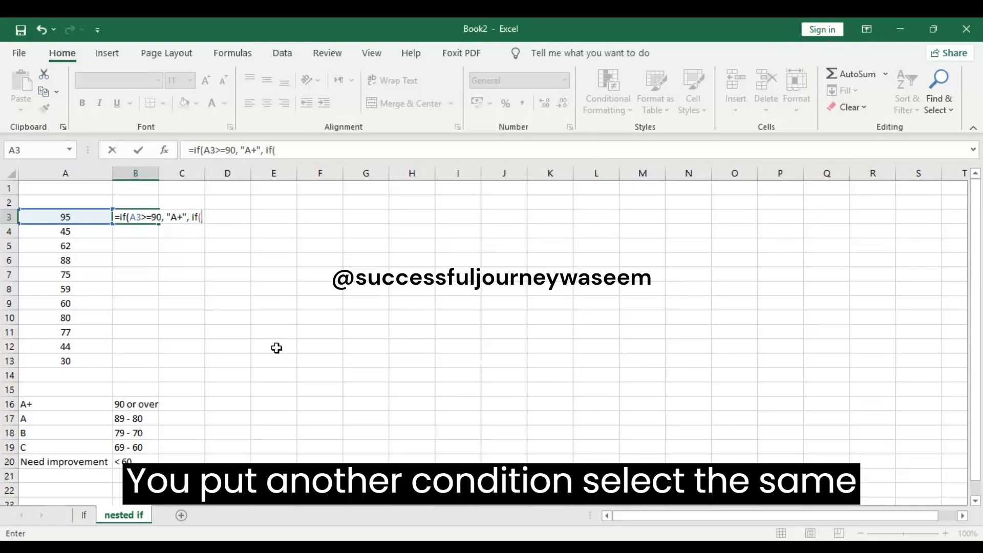
pyautogui.click(55, 215)
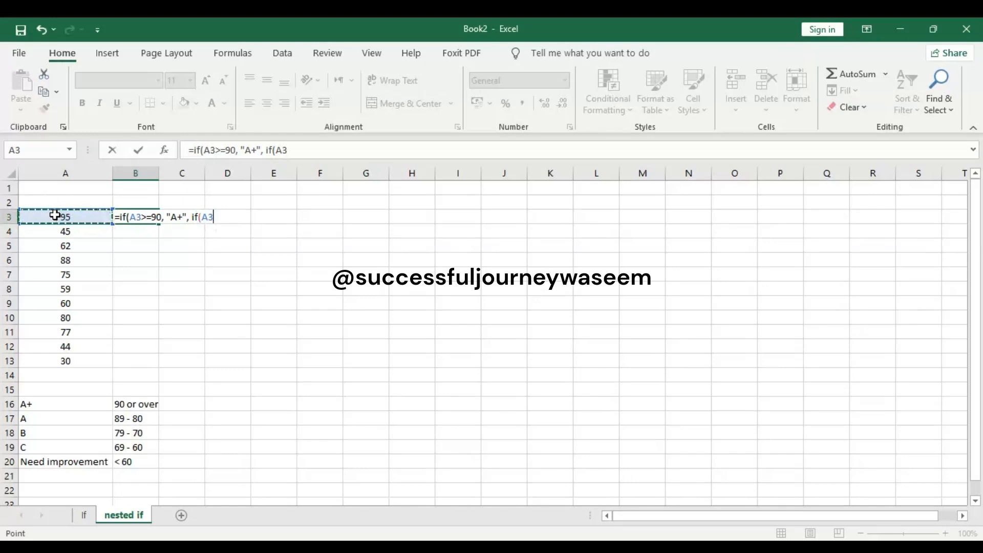
pyautogui.write('>=')
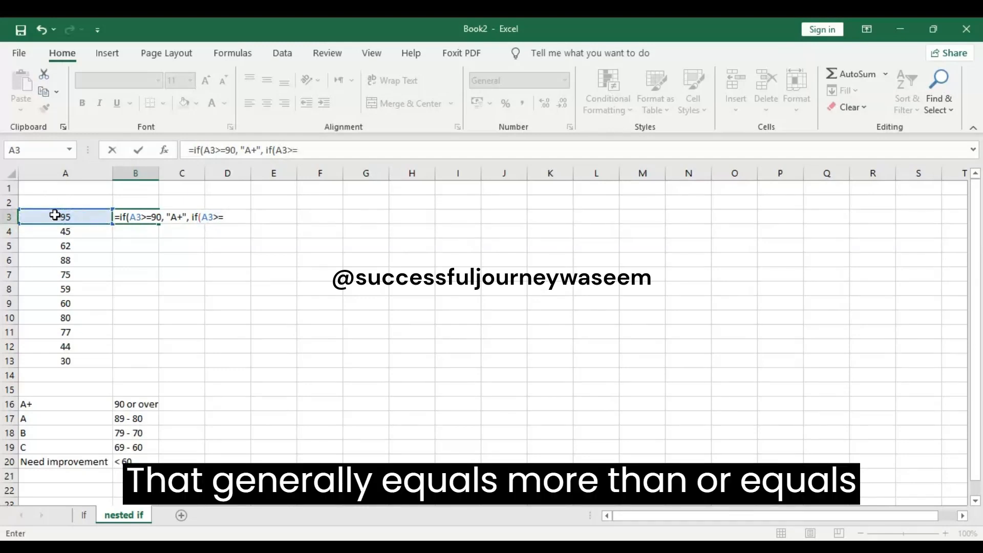
pyautogui.write('80,')
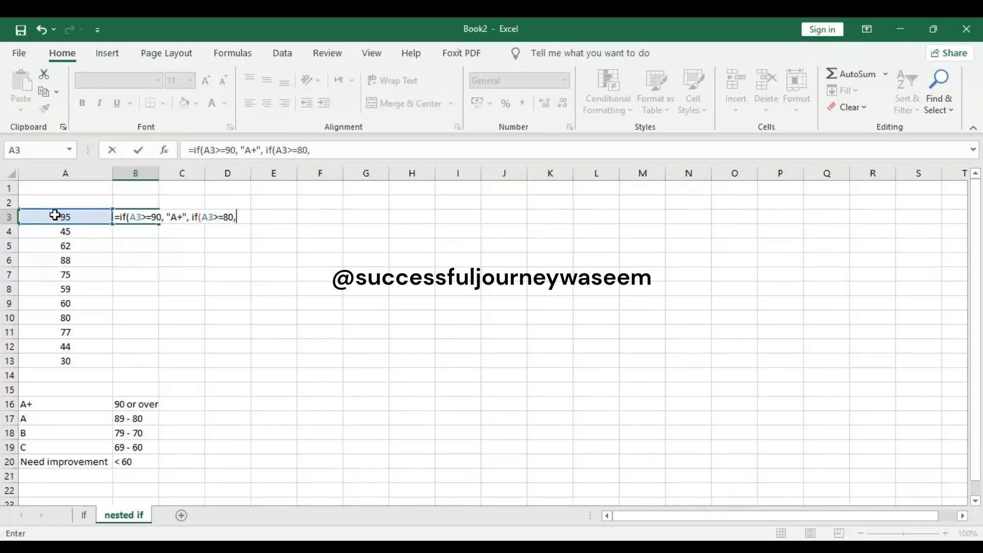
pyautogui.write(' "')
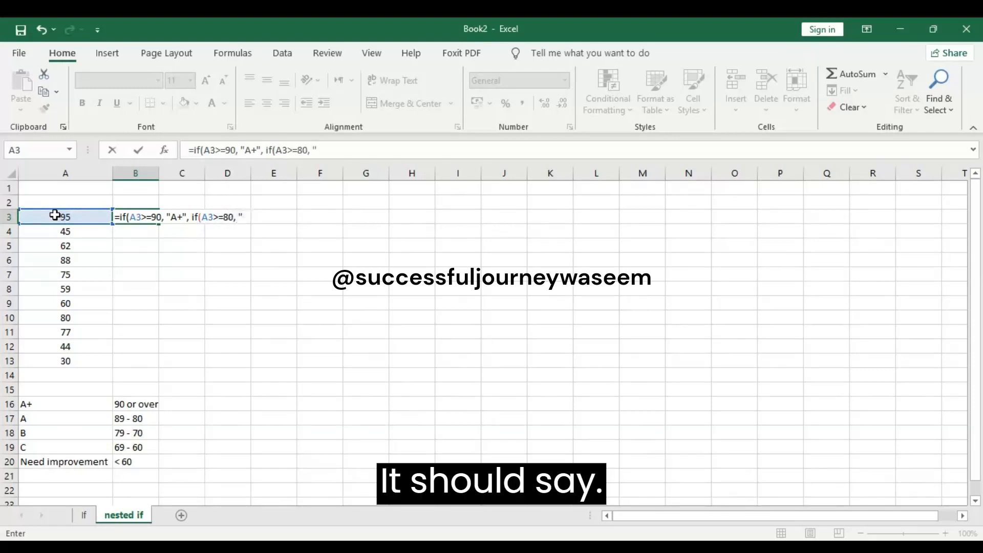
pyautogui.write('A')
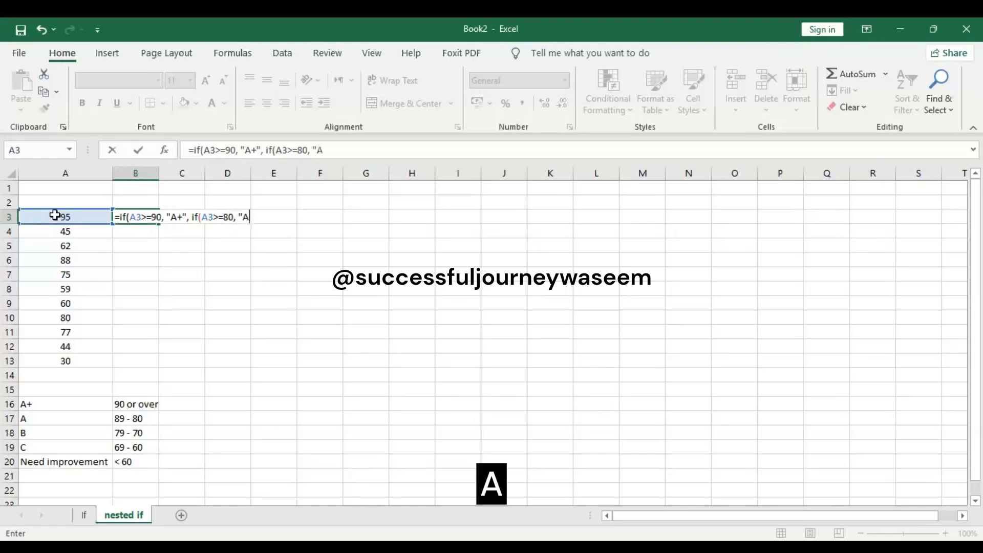
pyautogui.write('"')
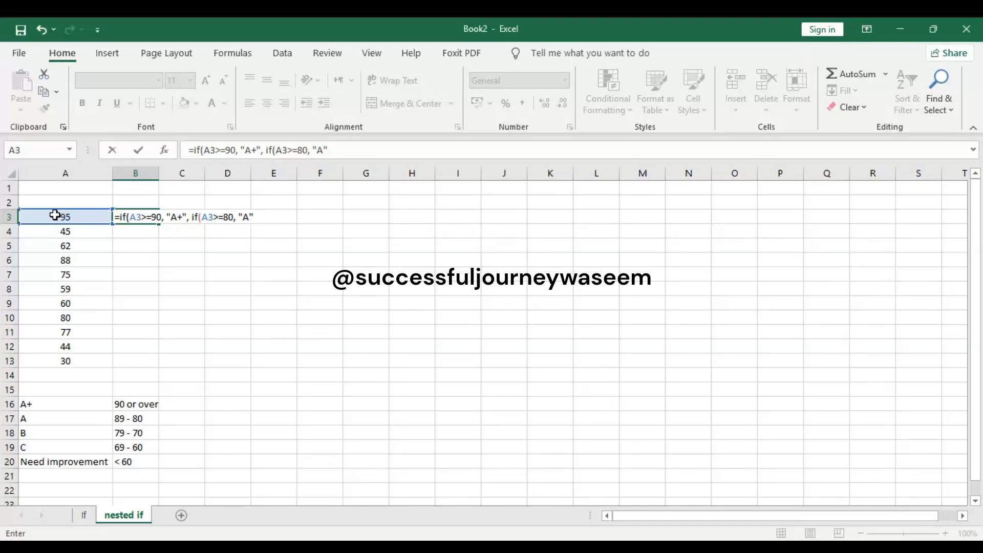
pyautogui.write(',')
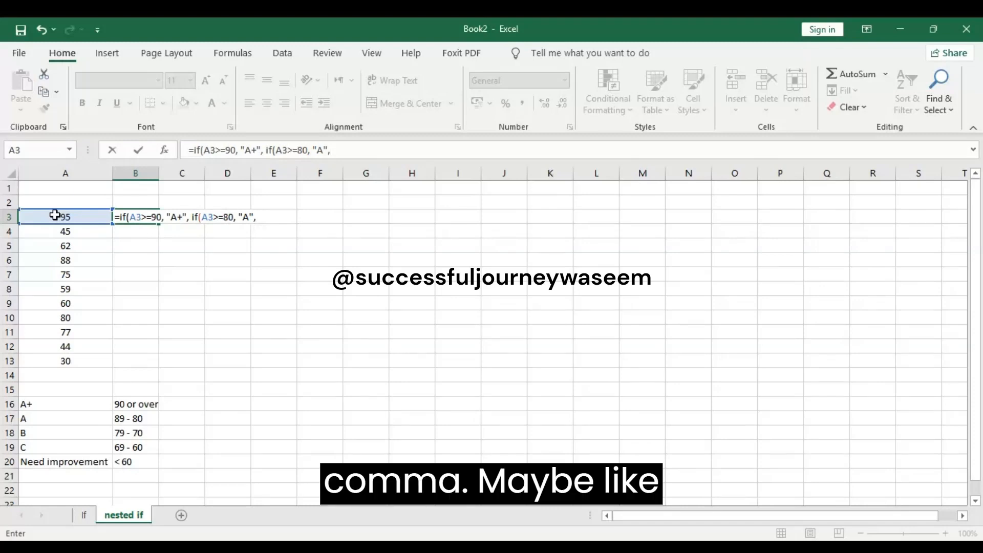
# Step: Nest a third IF in the B3 formula that returns "B" when A3 is greater than or equal to 70
pyautogui.write(' if')
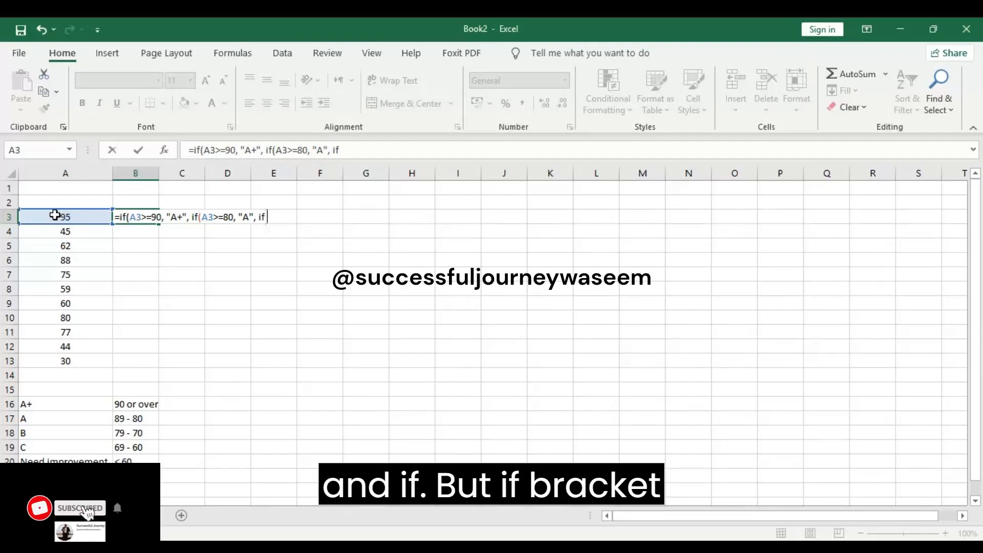
pyautogui.write('(')
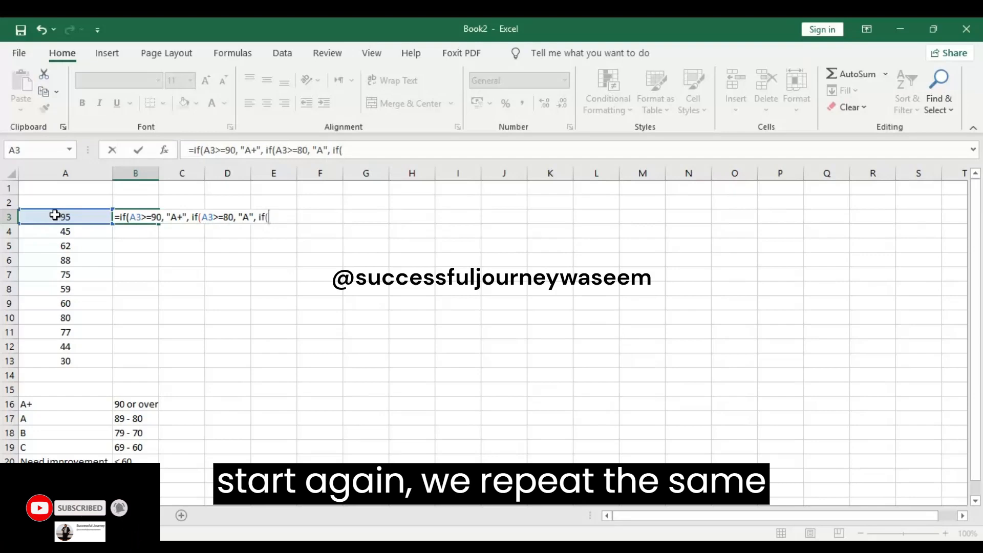
pyautogui.click(55, 215)
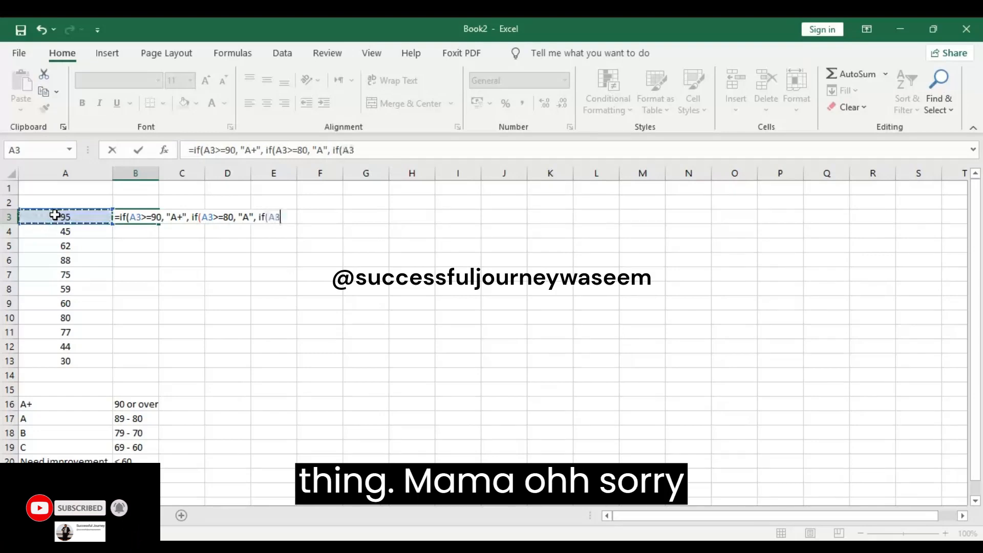
pyautogui.write(',')
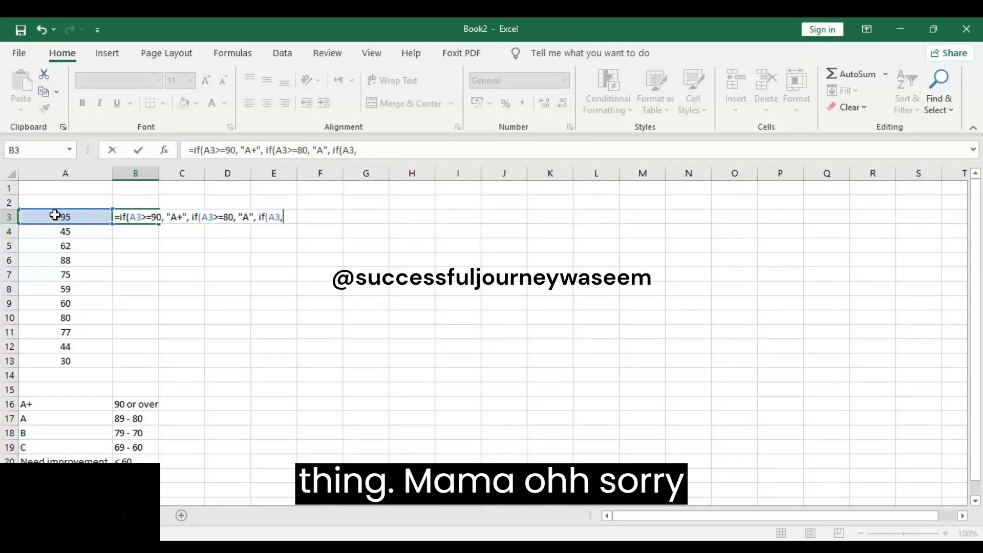
pyautogui.press('BackSpace')
pyautogui.write('>+')
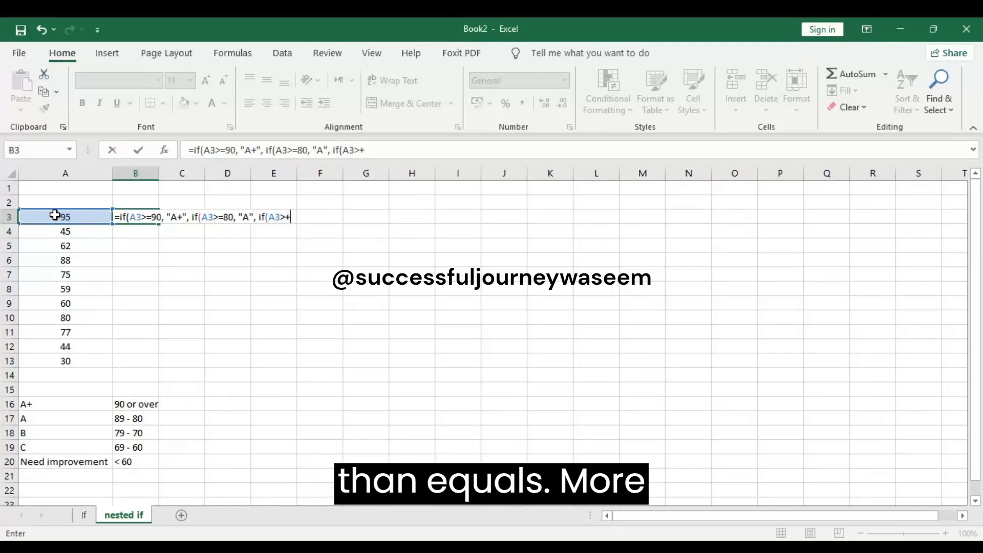
pyautogui.press('BackSpace')
pyautogui.write('=')
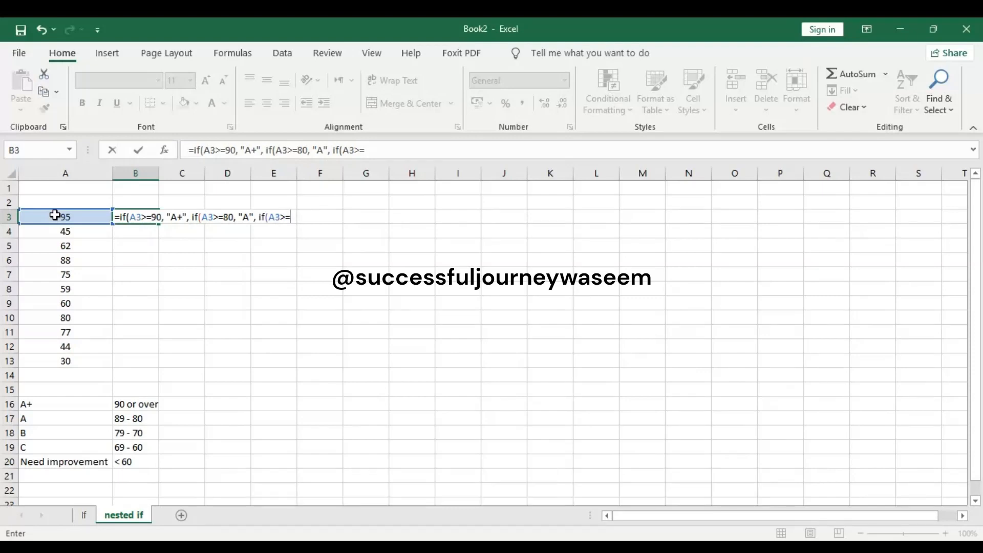
pyautogui.write('70')
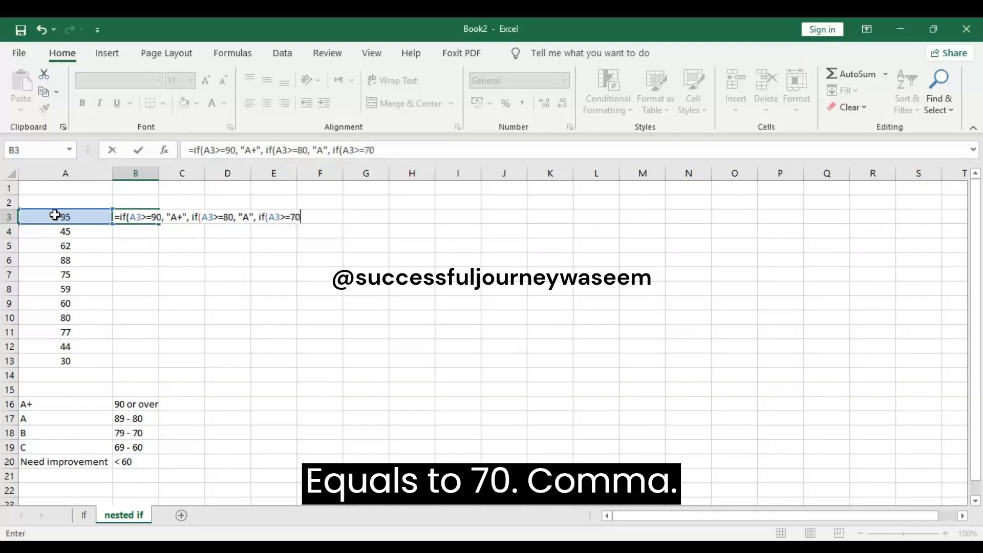
pyautogui.write(', "')
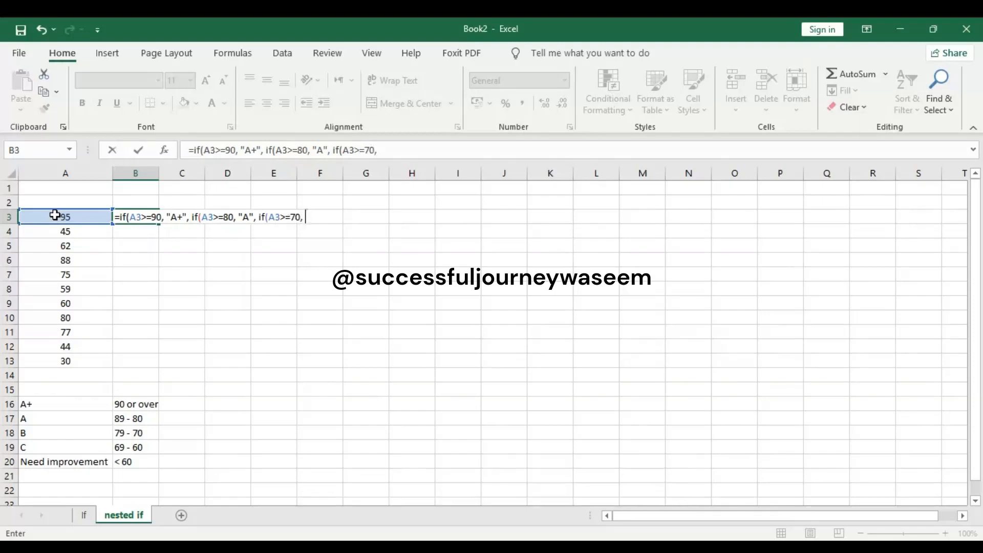
pyautogui.write('B')
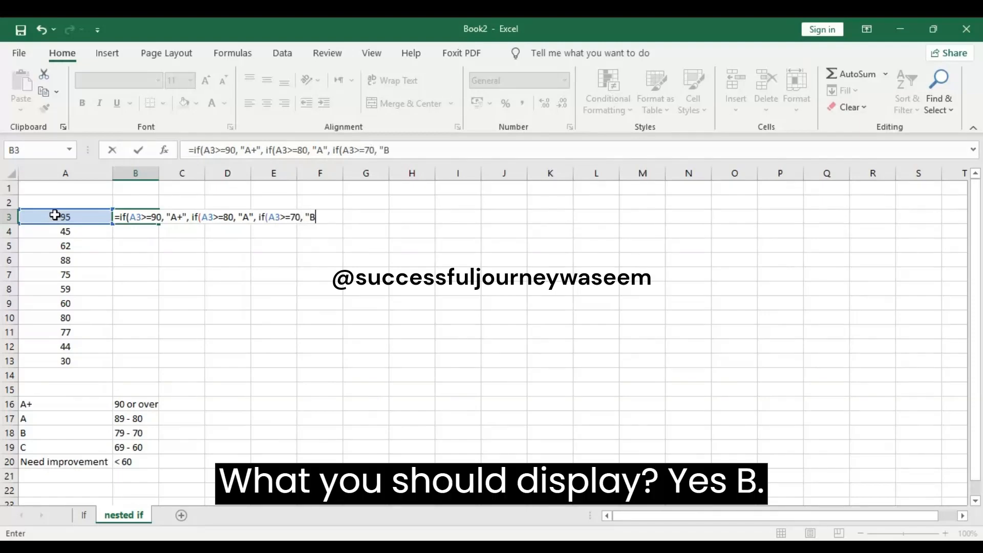
pyautogui.write('"')
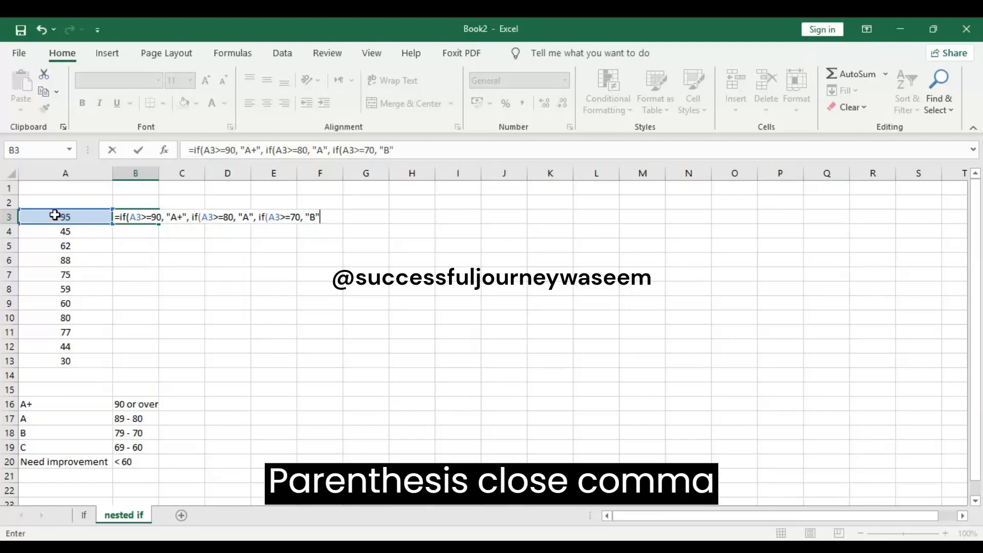
# Step: Nest a fourth IF in the B3 formula that returns "C" when A3 is greater than or equal to 60, followed by a comma
pyautogui.write(', if')
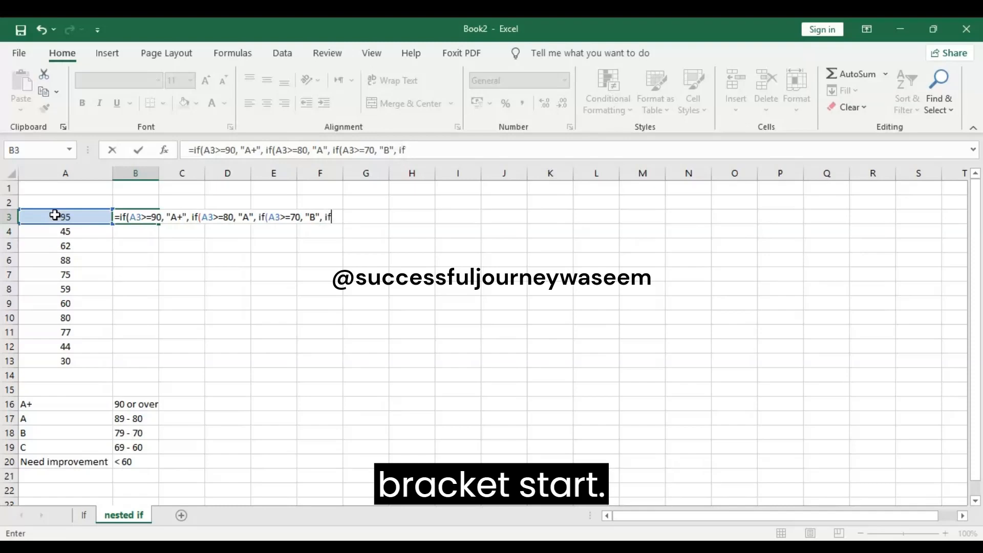
pyautogui.write('(')
pyautogui.click(55, 215)
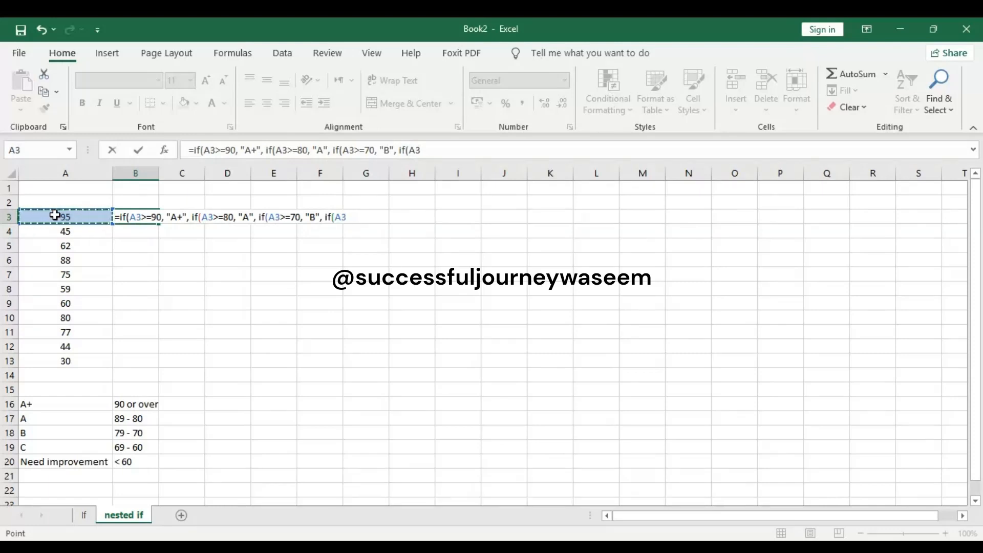
pyautogui.write('>+')
pyautogui.press('BackSpace')
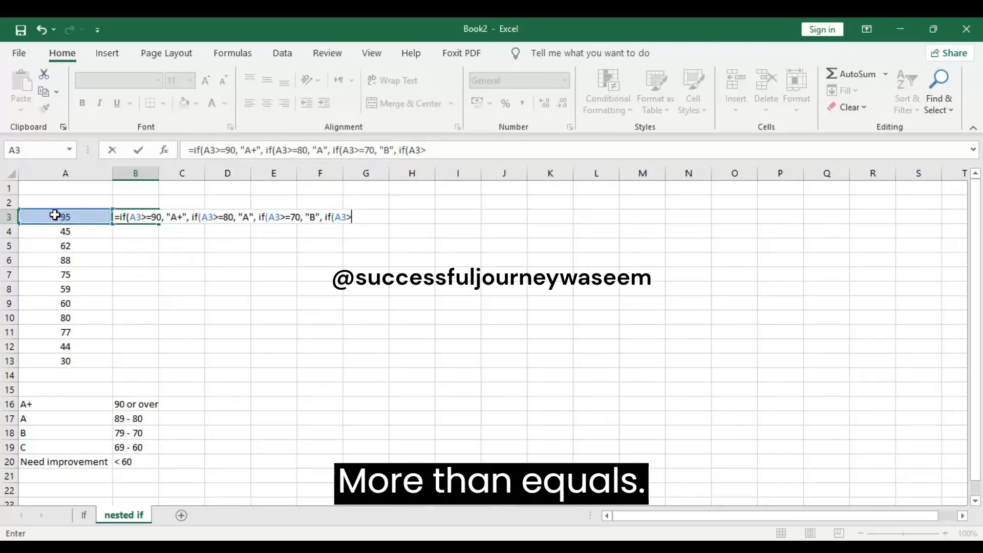
pyautogui.write('=')
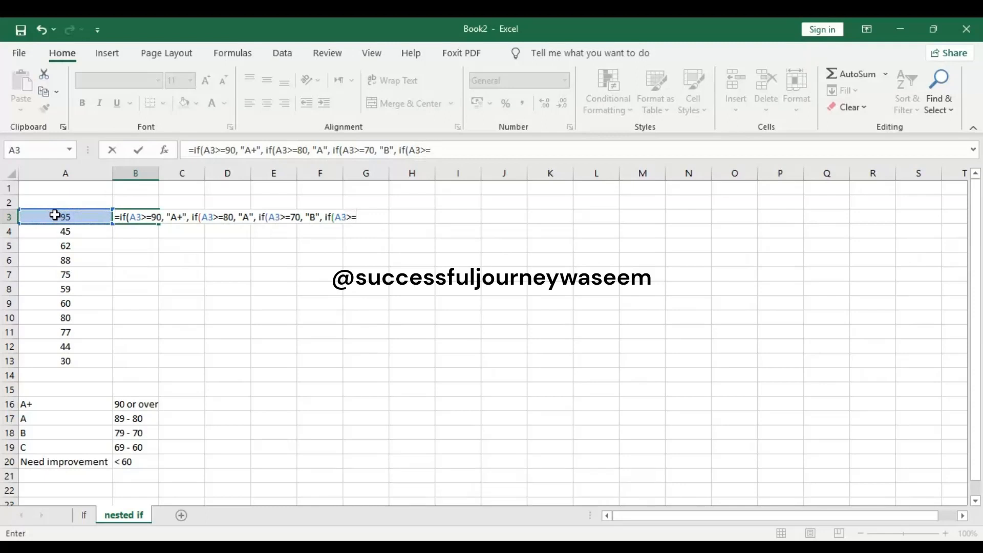
pyautogui.write('60,')
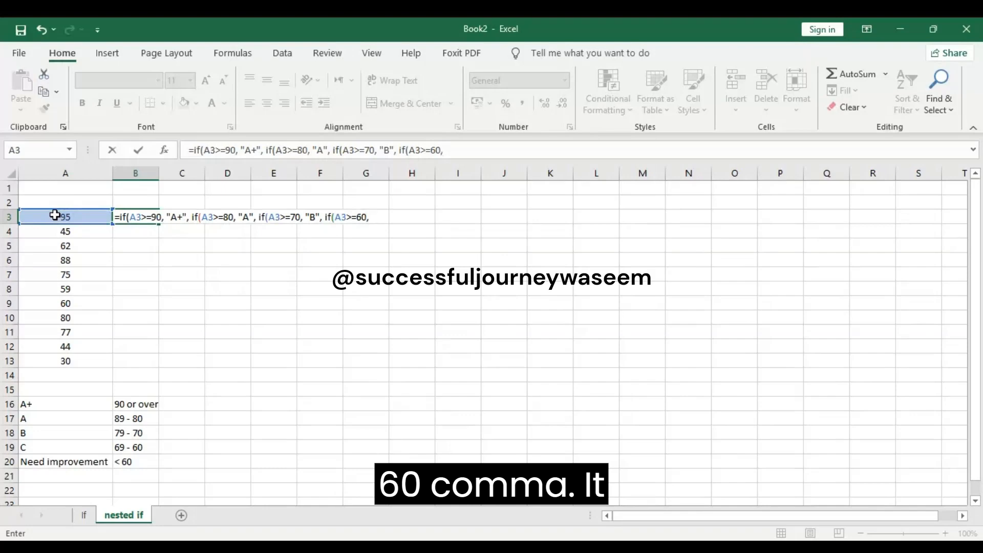
pyautogui.write(' "')
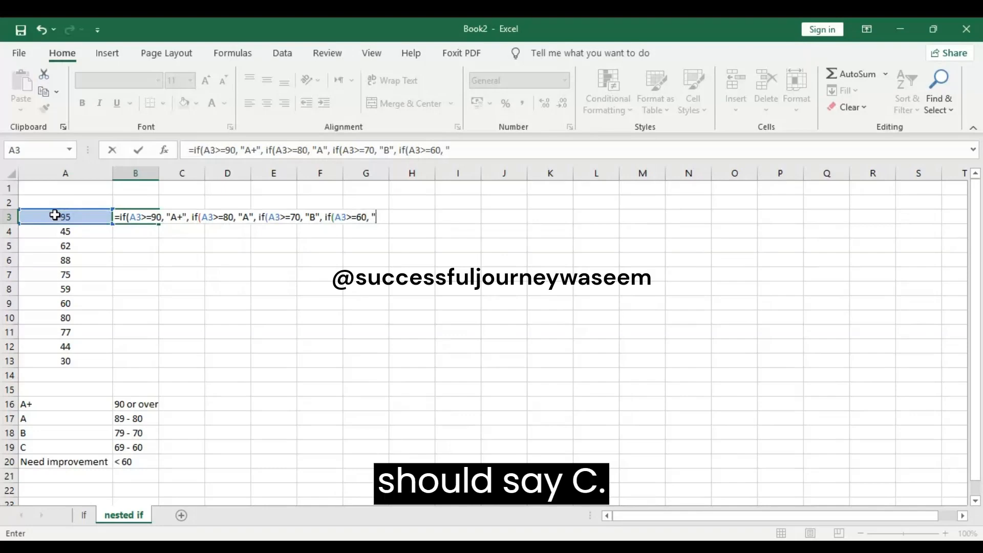
pyautogui.write('C')
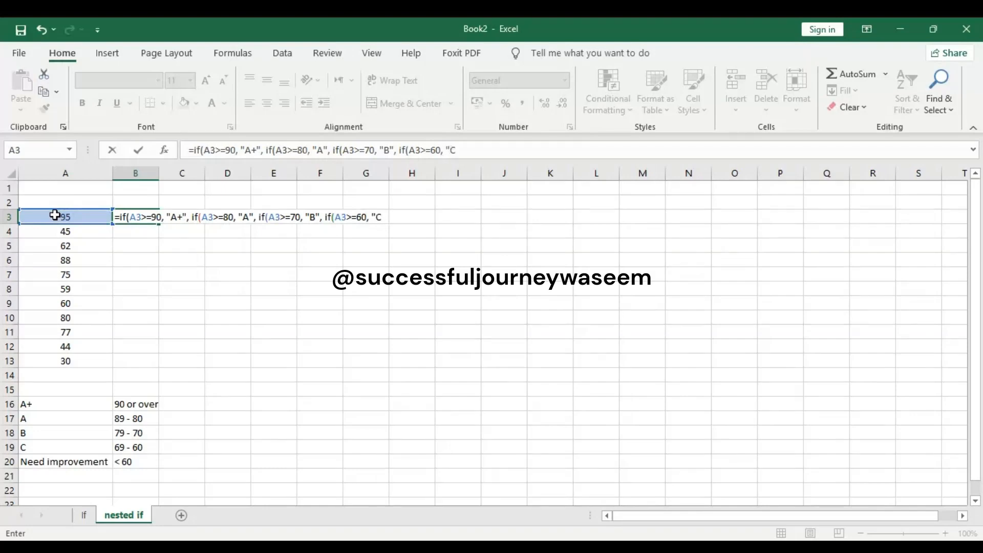
pyautogui.write('",')
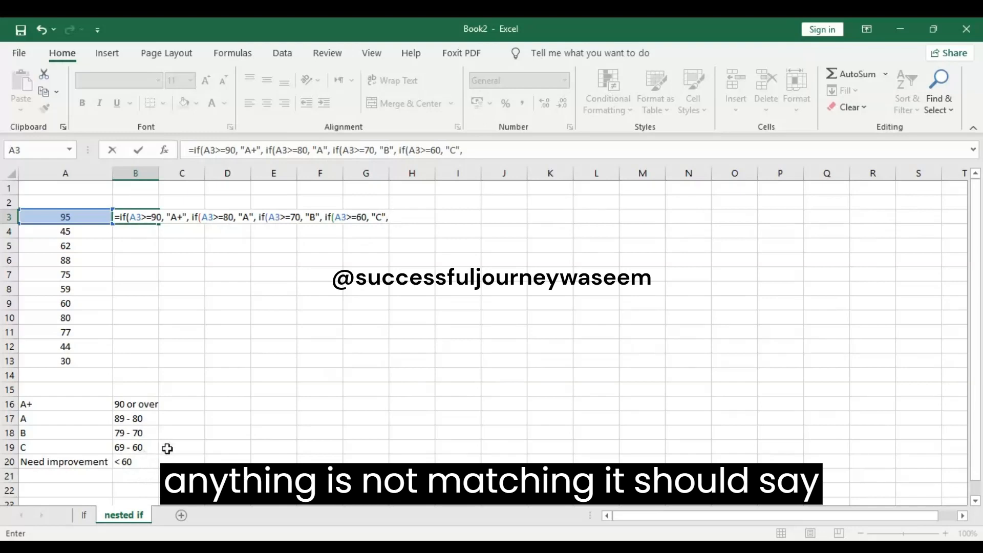
pyautogui.click(212, 444)
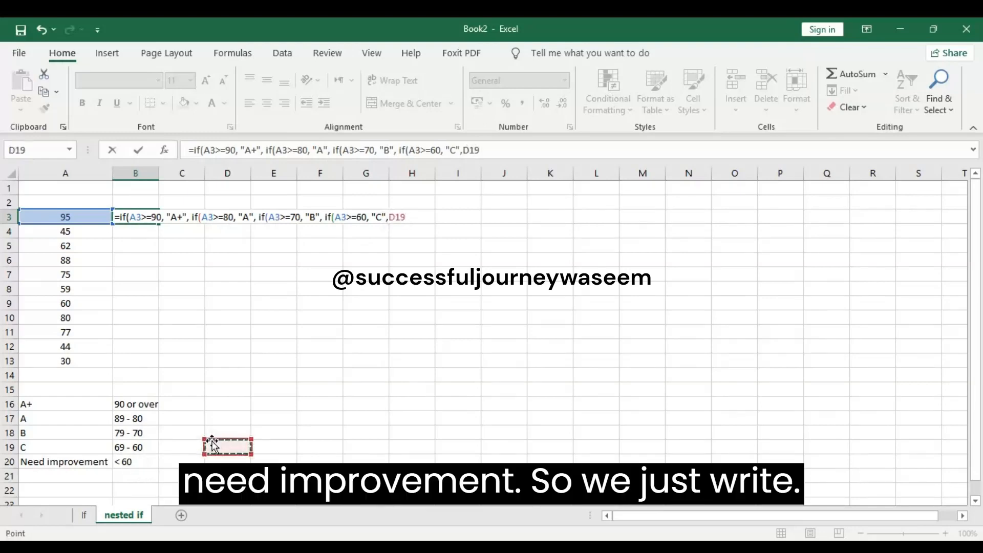
pyautogui.press('BackSpace')
pyautogui.press('BackSpace')
pyautogui.press('BackSpace')
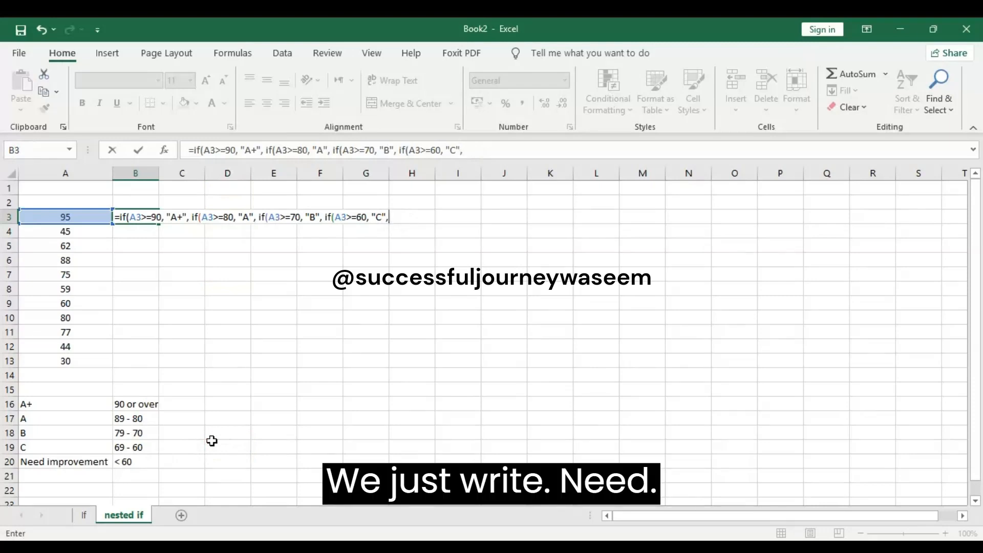
# Step: Add "Need improvement" as the final value-if-false argument, close all four IF functions and enter the formula in B3
pyautogui.write('"Nee')
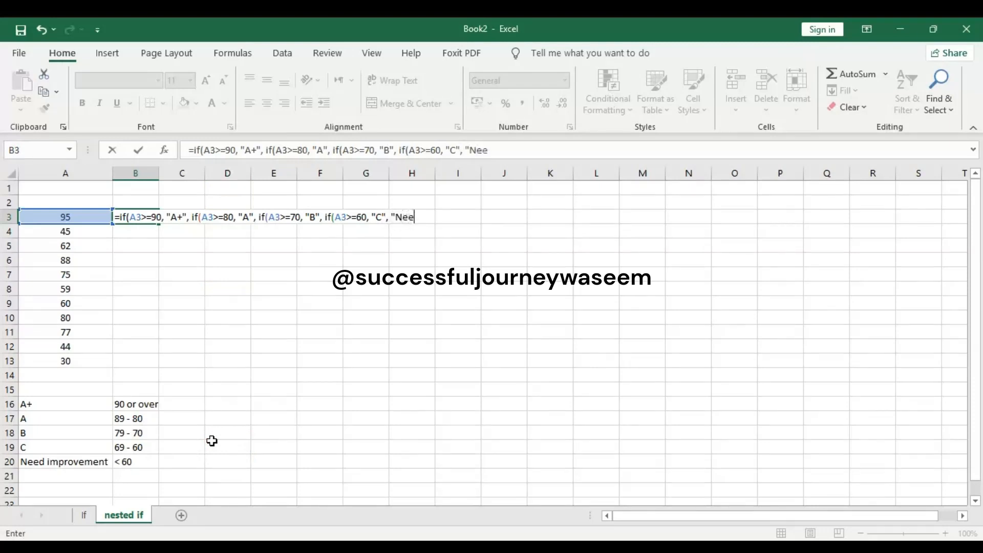
pyautogui.write('d im')
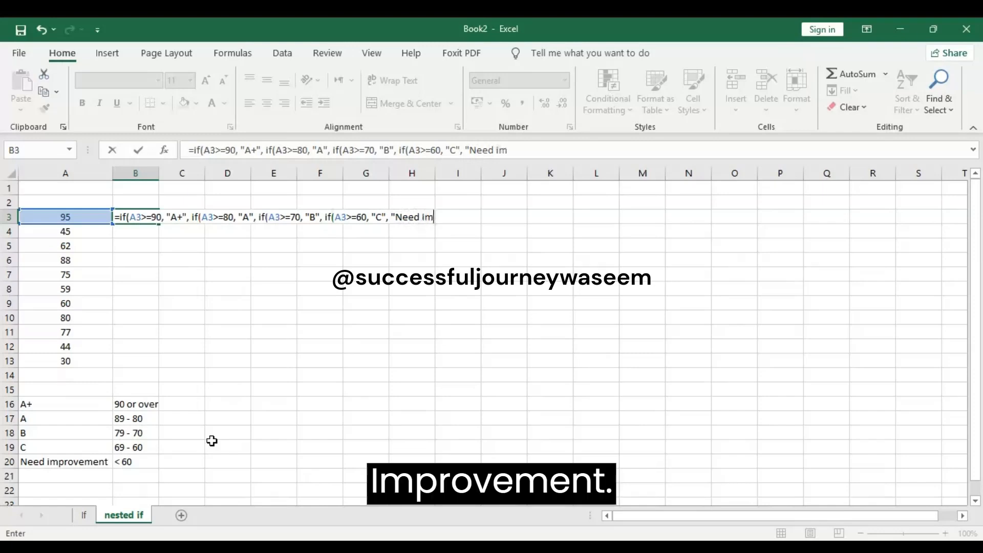
pyautogui.write('pro')
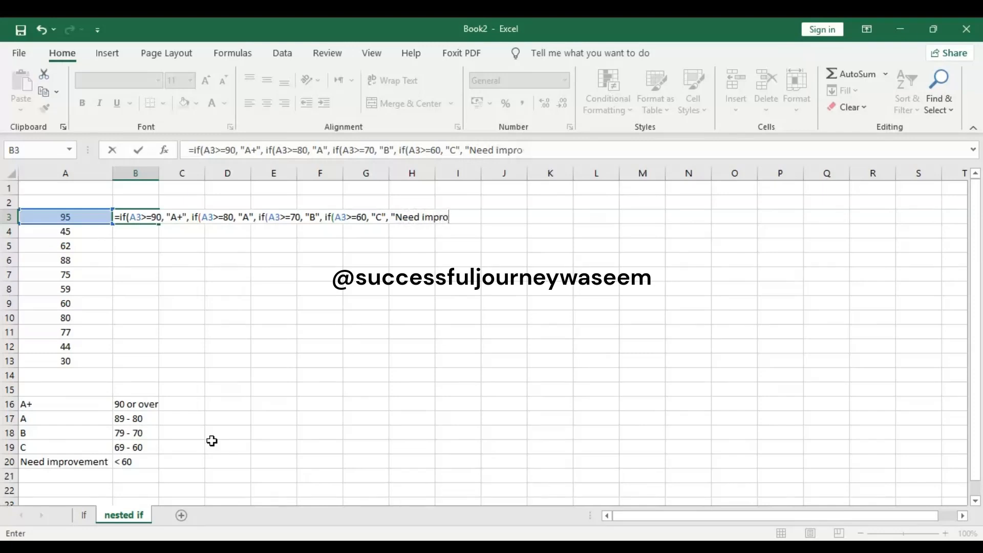
pyautogui.write('vement"')
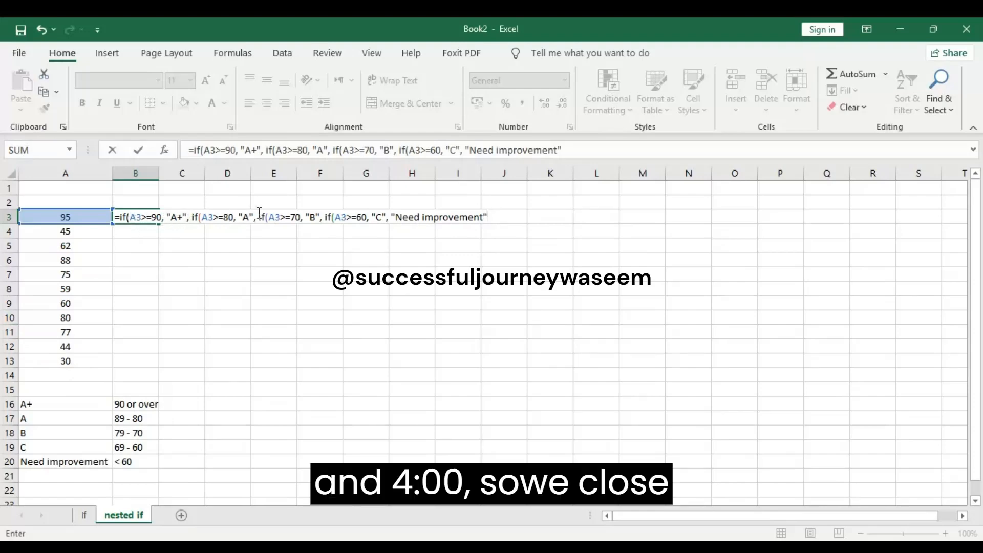
pyautogui.write('))))')
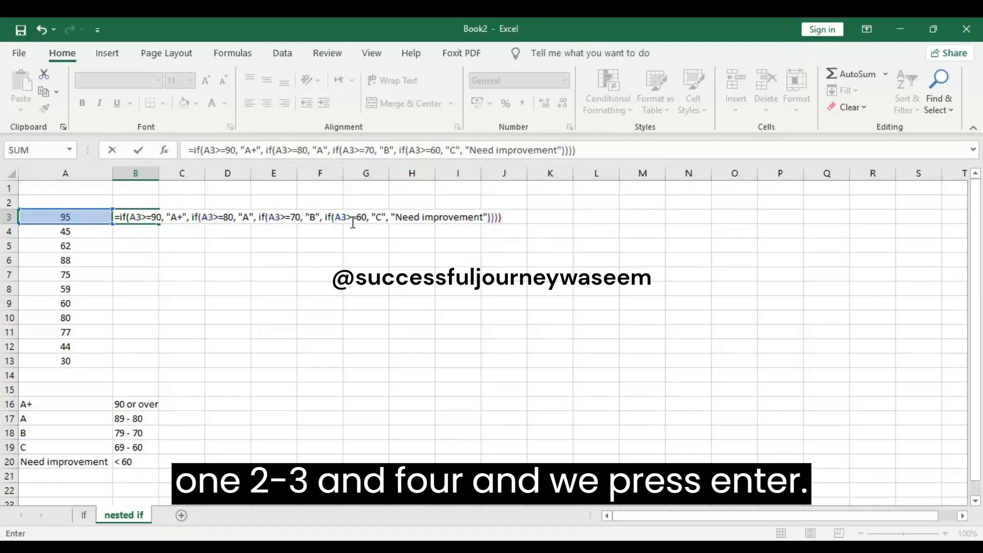
pyautogui.press('Return')
# Step: Fill the nested IF formula from B3 down to B13 to grade all the marks in column A
pyautogui.press('Up')
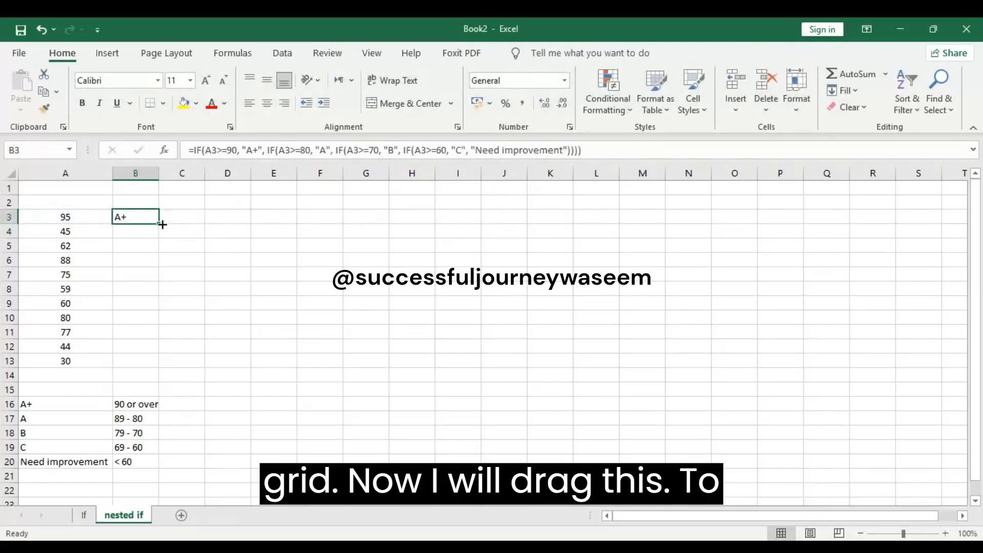
pyautogui.moveTo(161, 225); pyautogui.dragTo(147, 367)
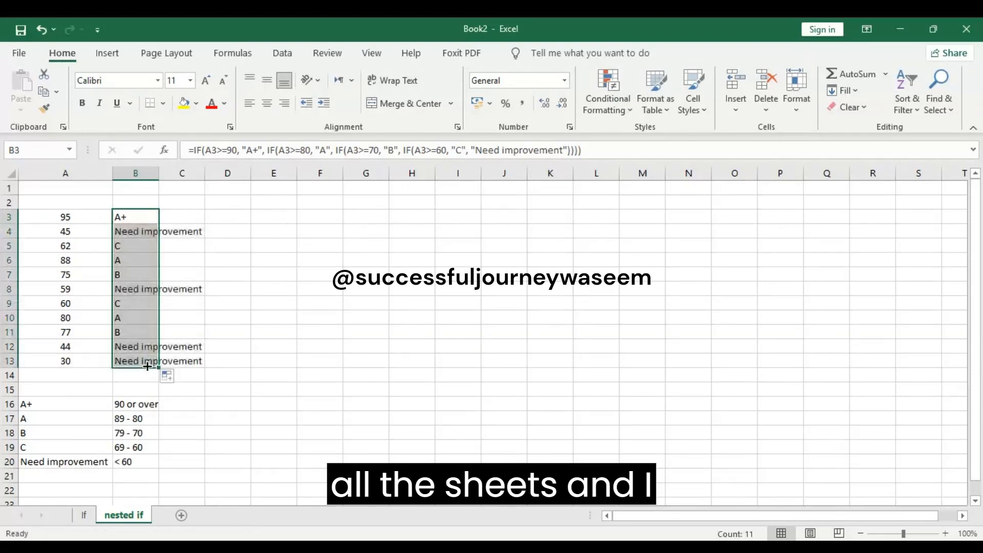
pyautogui.click(285, 238)
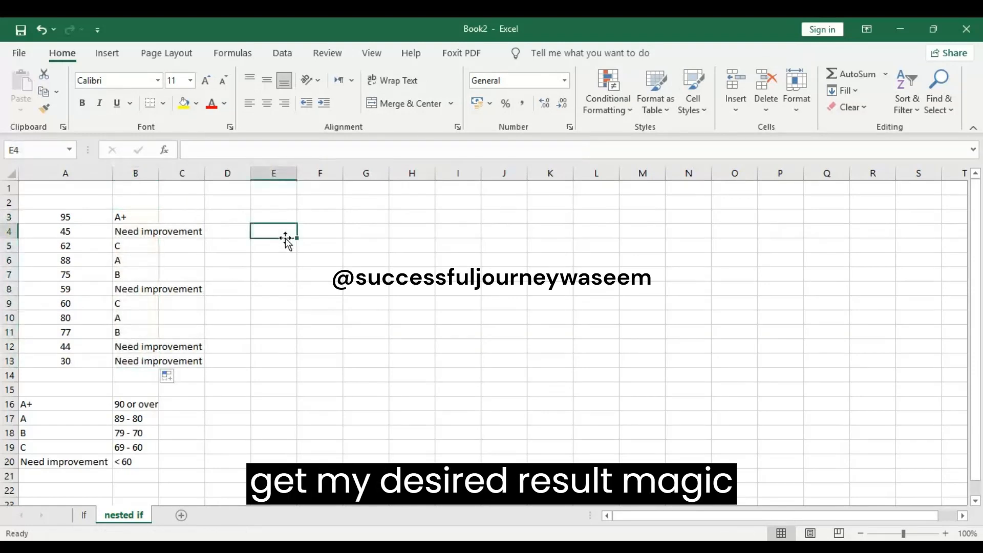